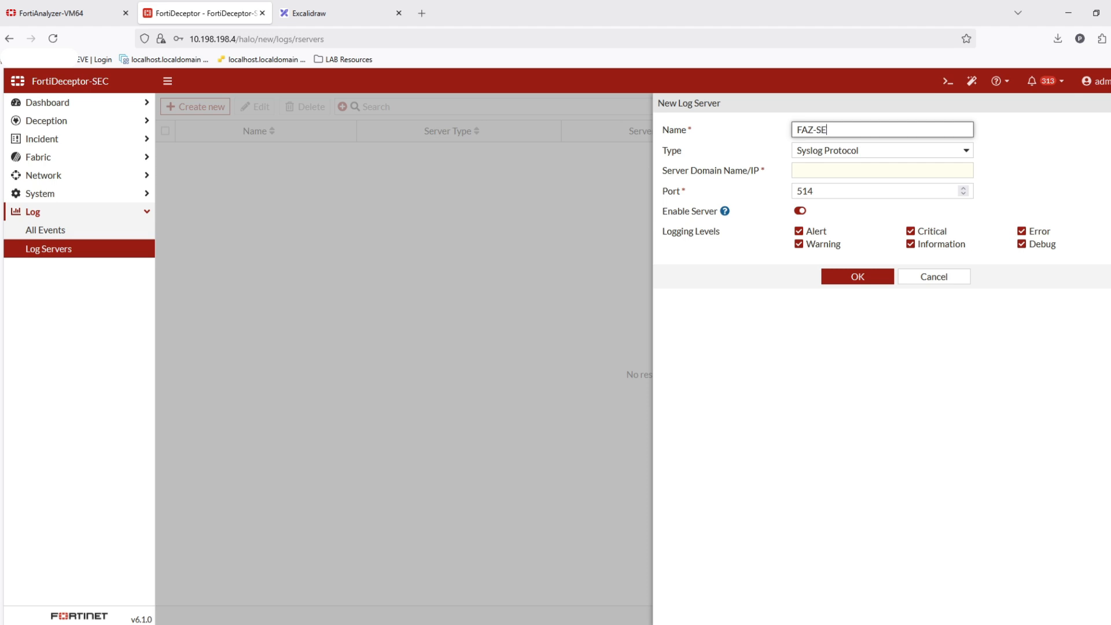
- Set the new log server's type to FortiAnalyzer with server address 10.197.197.3, checking the analyzer's address, and save it
click(909, 155)
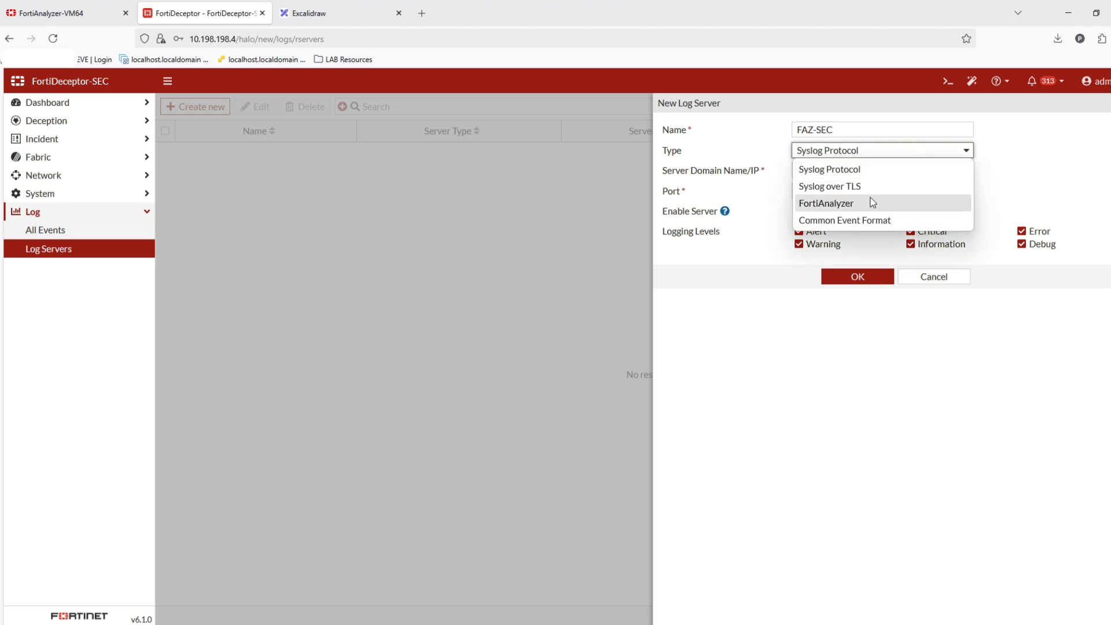
click(871, 204)
click(848, 174)
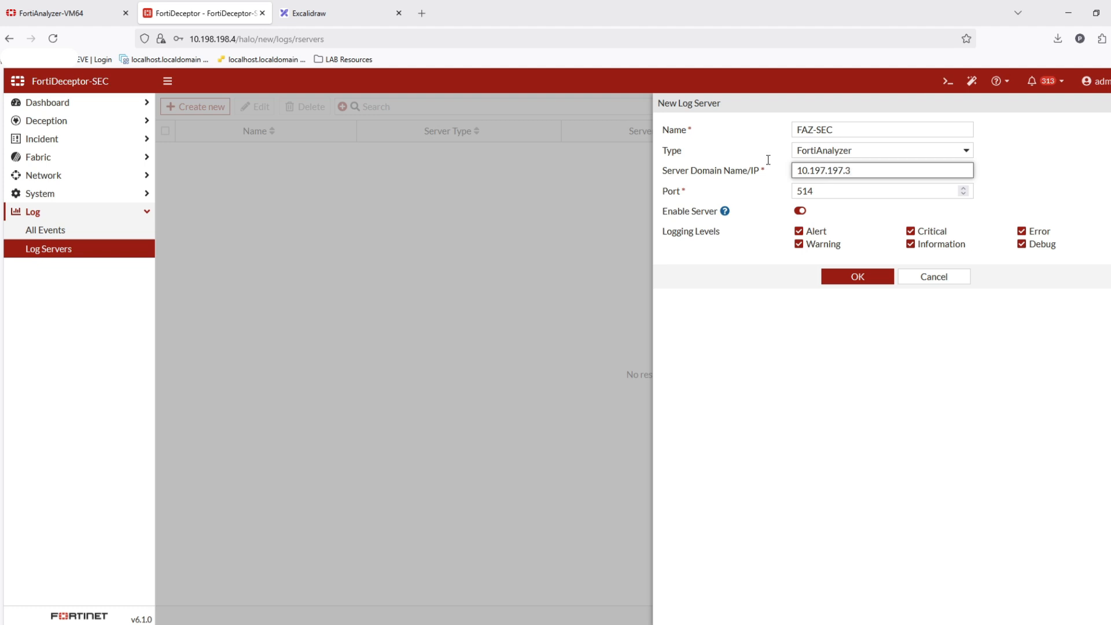
click(68, 13)
click(230, 39)
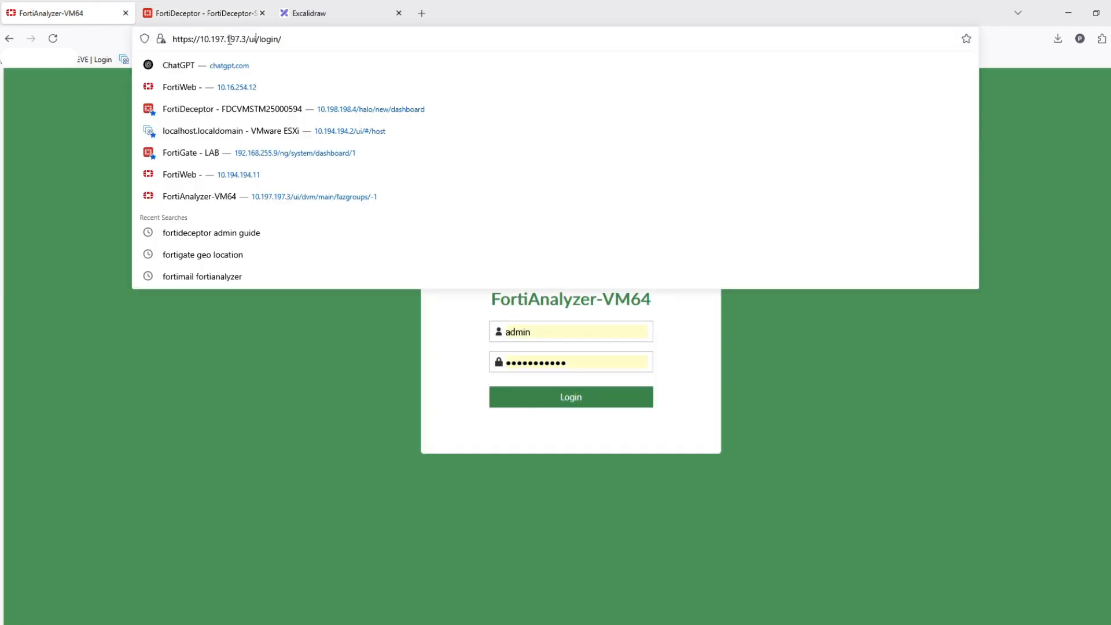
click(229, 5)
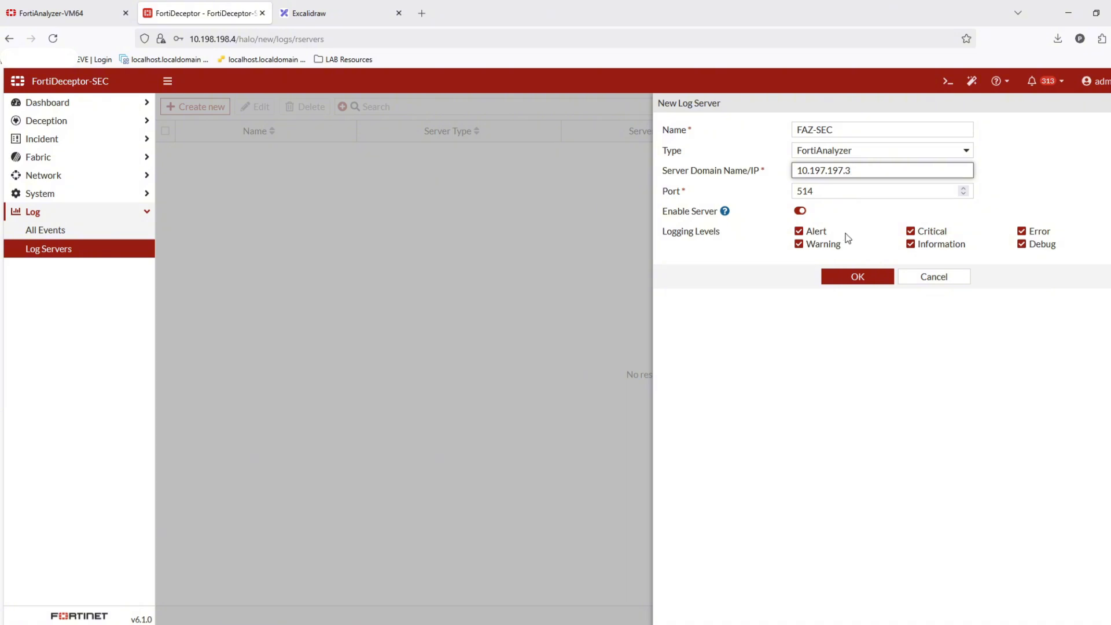
click(860, 280)
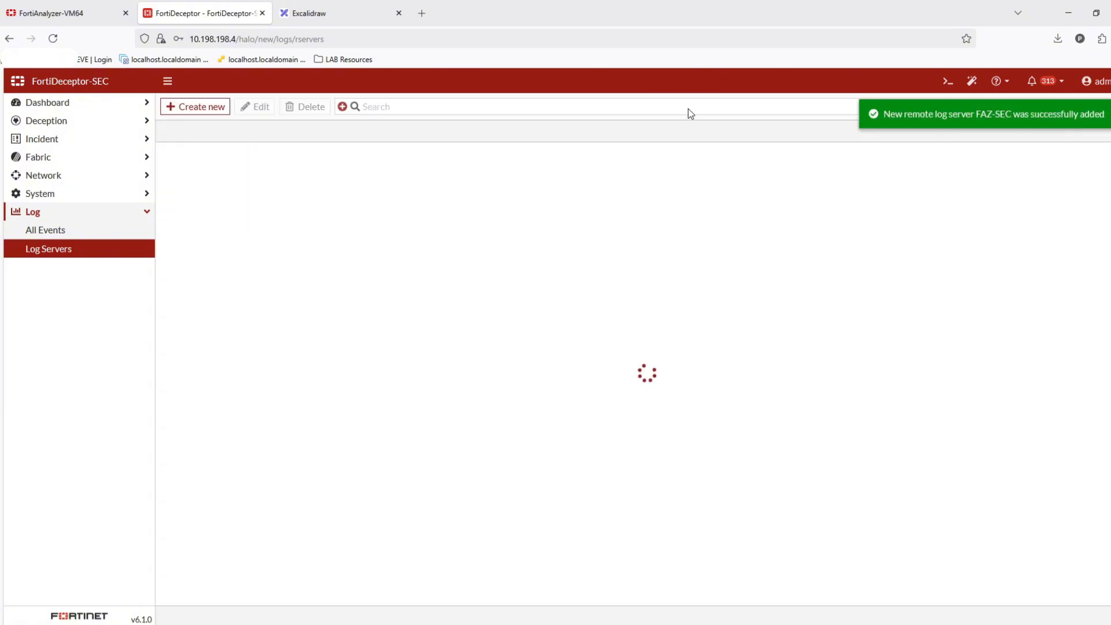
- Review the FortiDeceptor network interfaces, static routes and DNS server settings
click(107, 179)
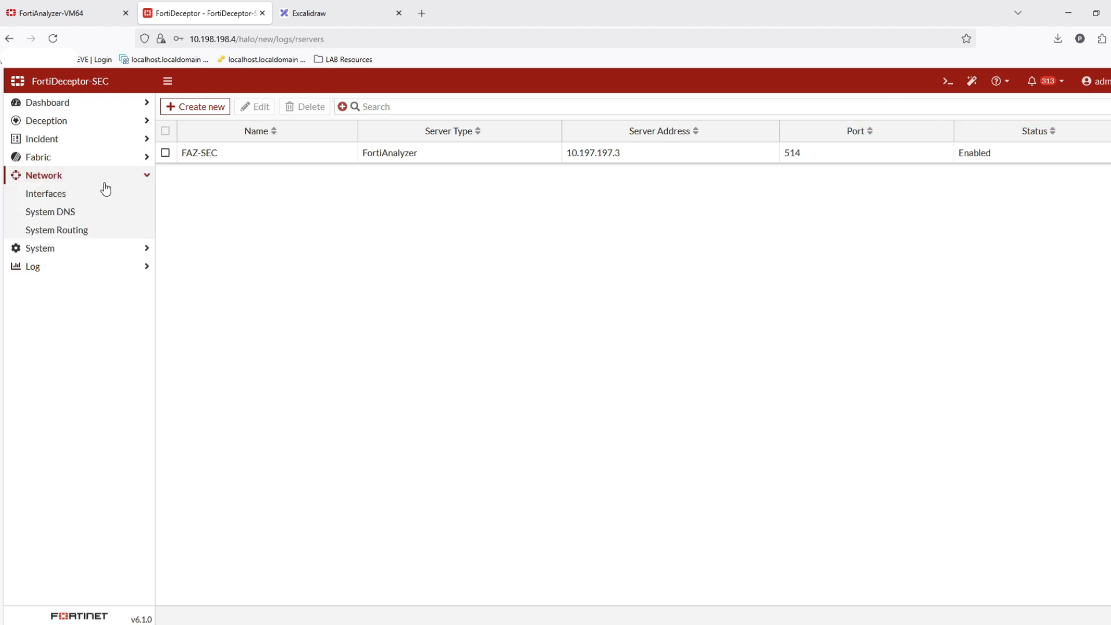
click(72, 197)
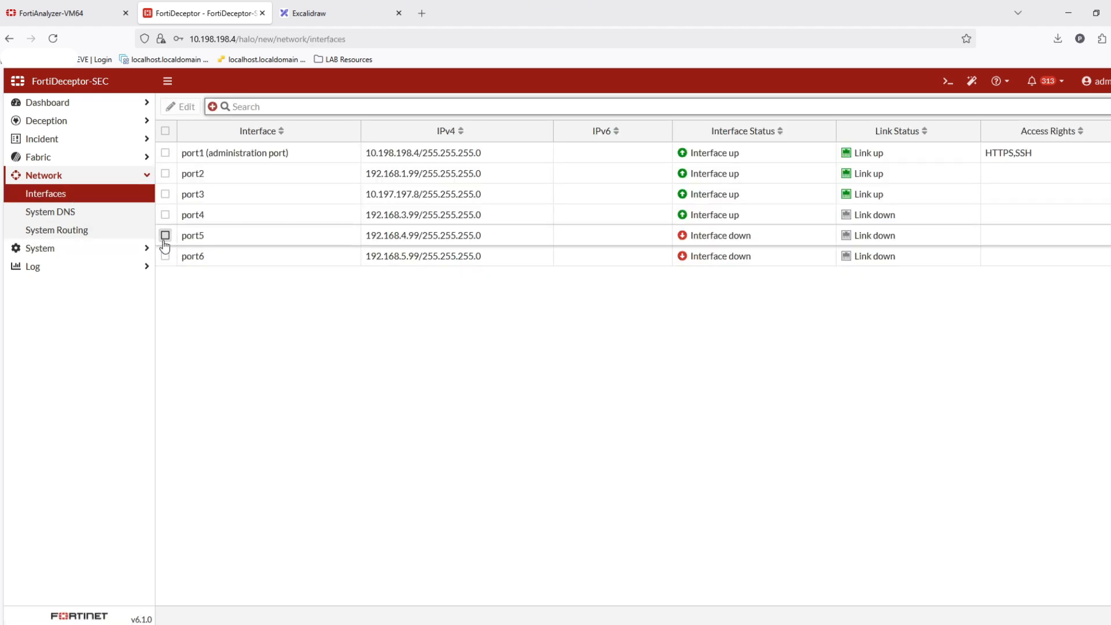
drag(754, 258, 733, 237)
click(757, 309)
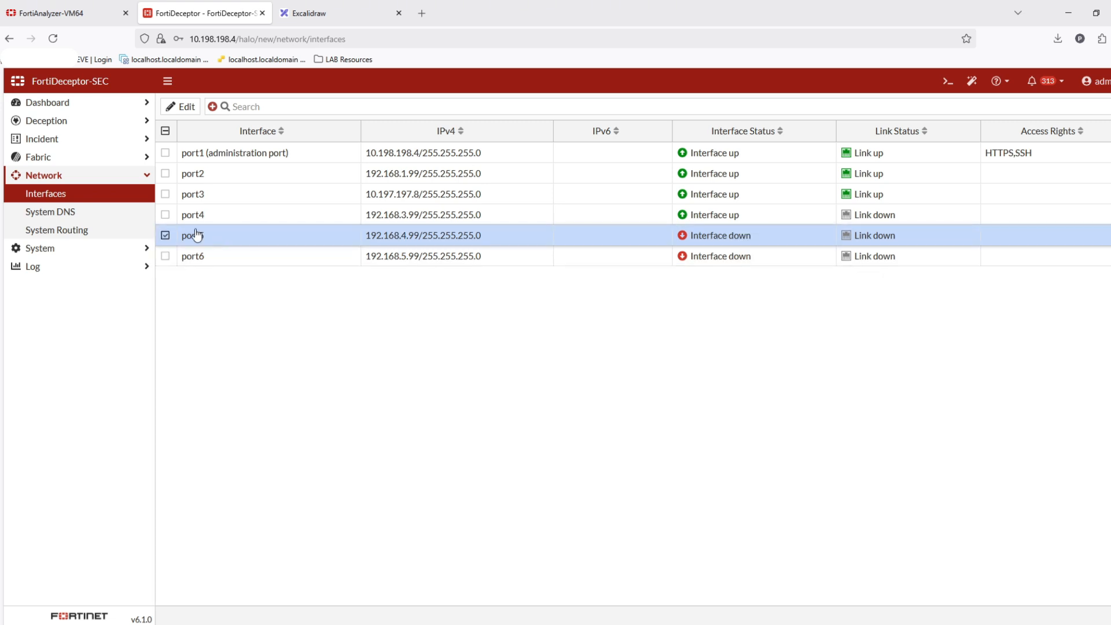
click(82, 231)
drag(250, 174, 197, 173)
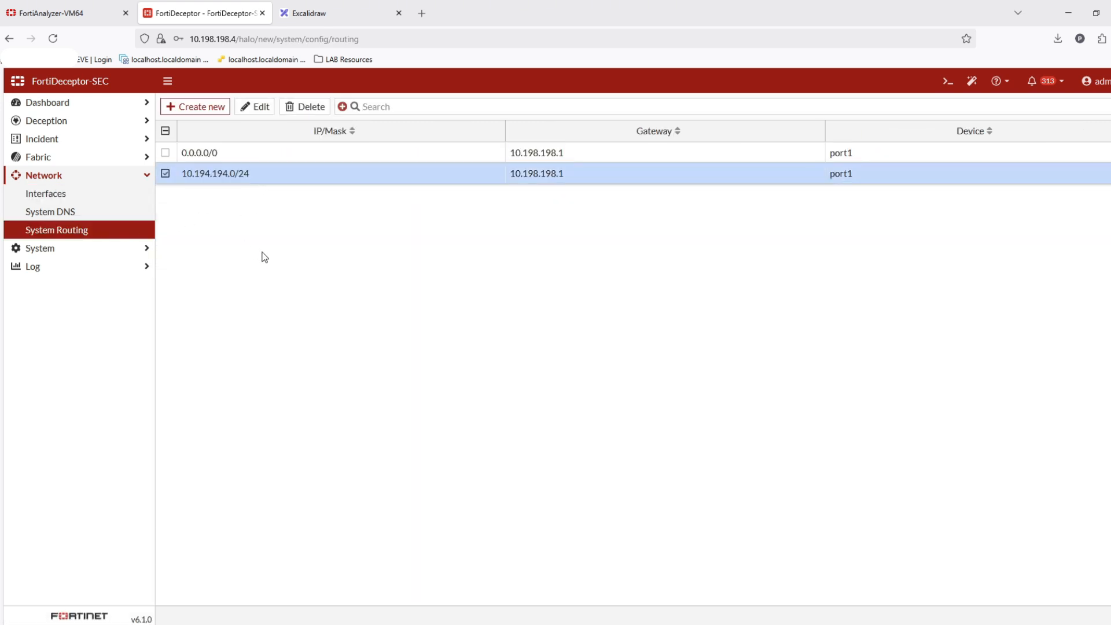
click(78, 218)
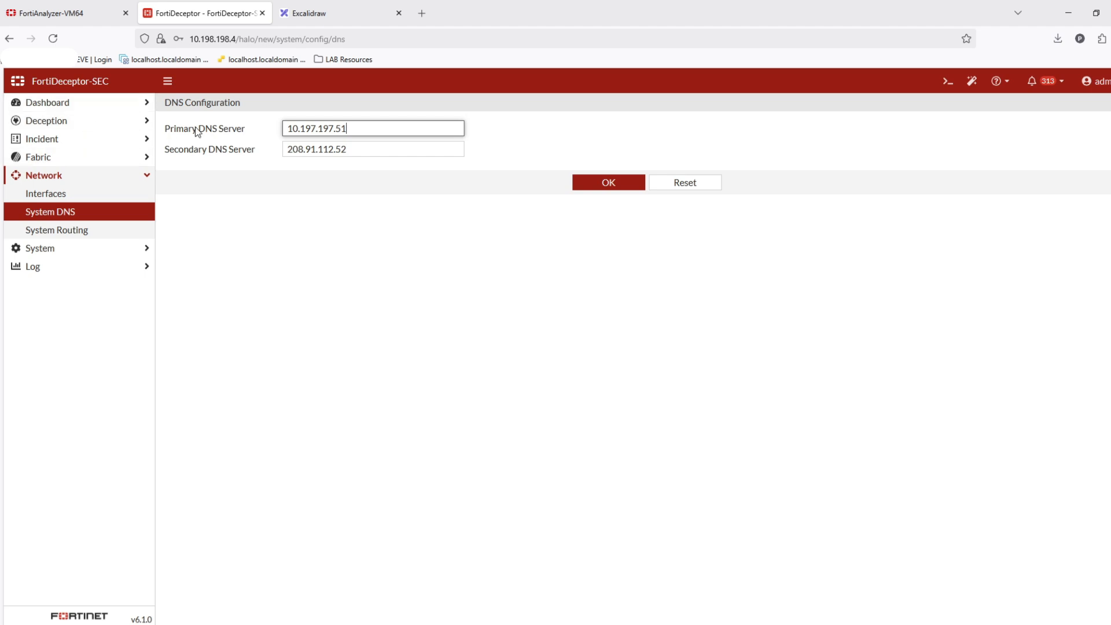
- Switch to the FortiAnalyzer tab, log in, and select the FortiDeceptor device in Device Manager
click(92, 7)
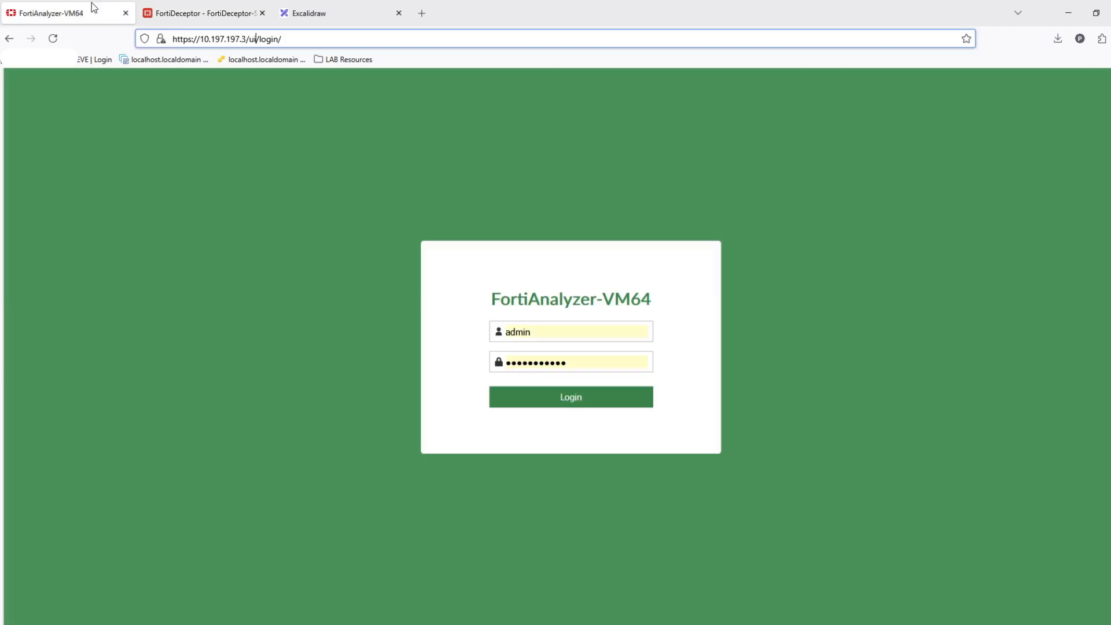
click(565, 397)
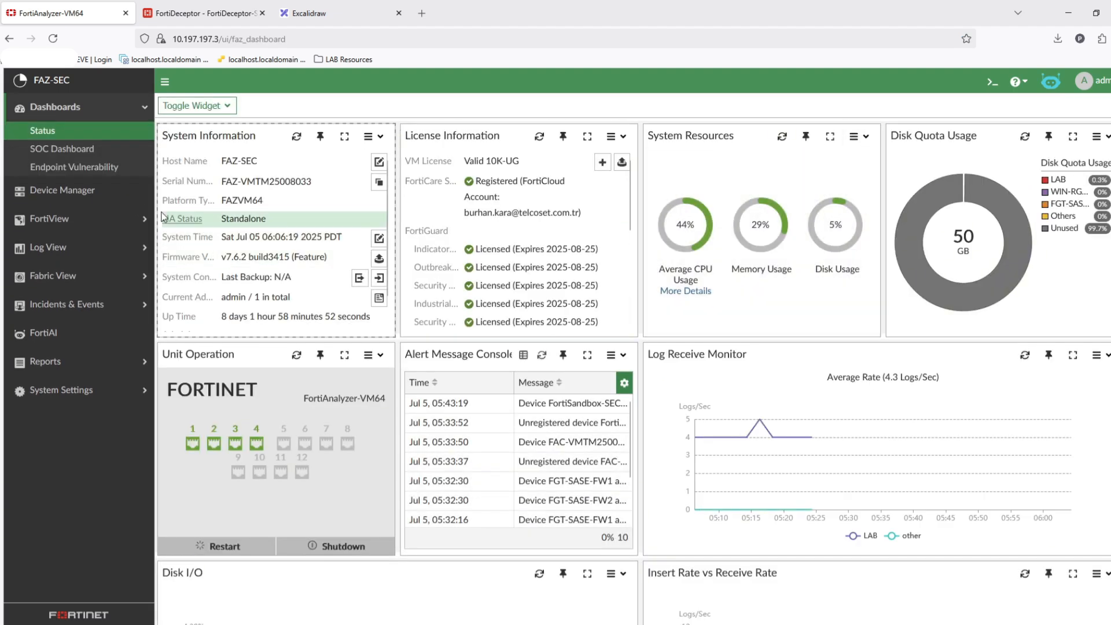
click(62, 190)
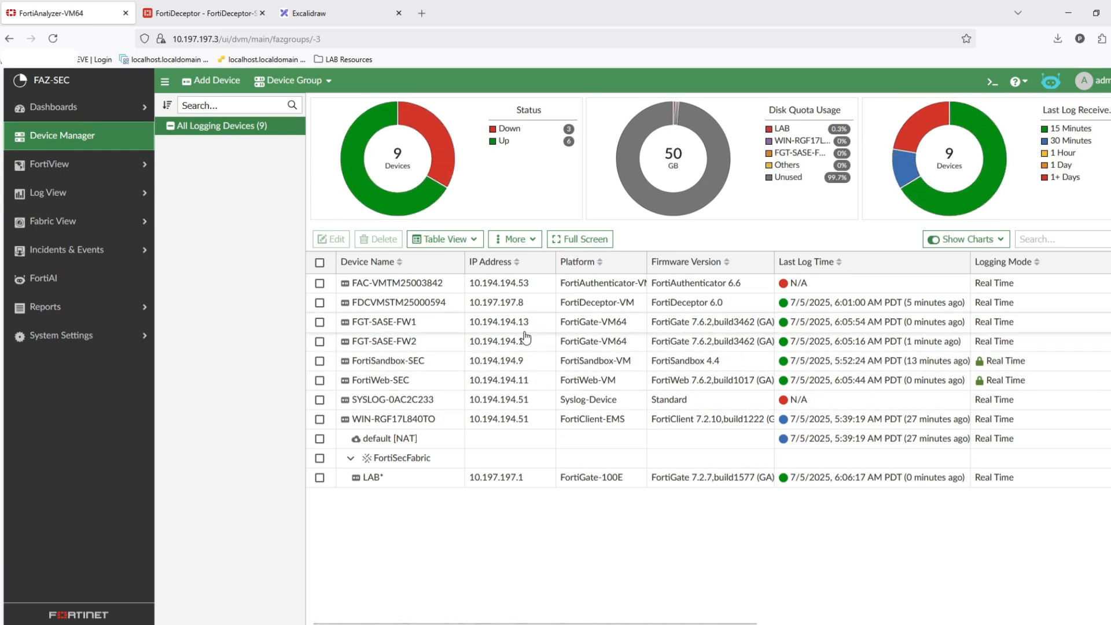
click(431, 307)
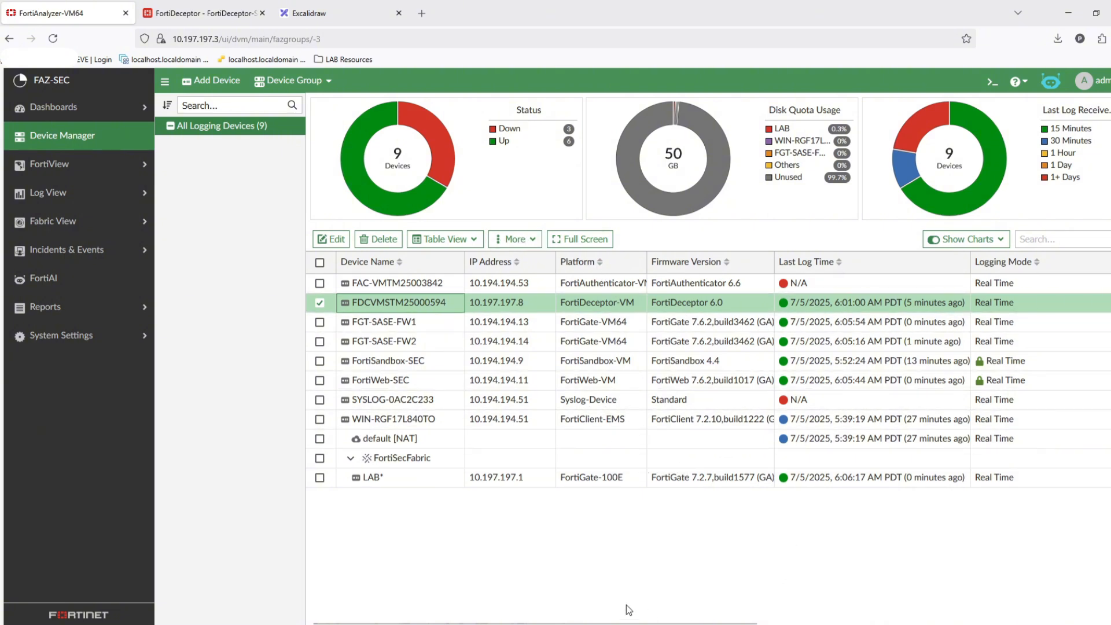
- Open the FortiDeceptor event logs in Log View, limited to the last 5 minutes
click(589, 618)
drag(603, 623, 511, 588)
click(87, 165)
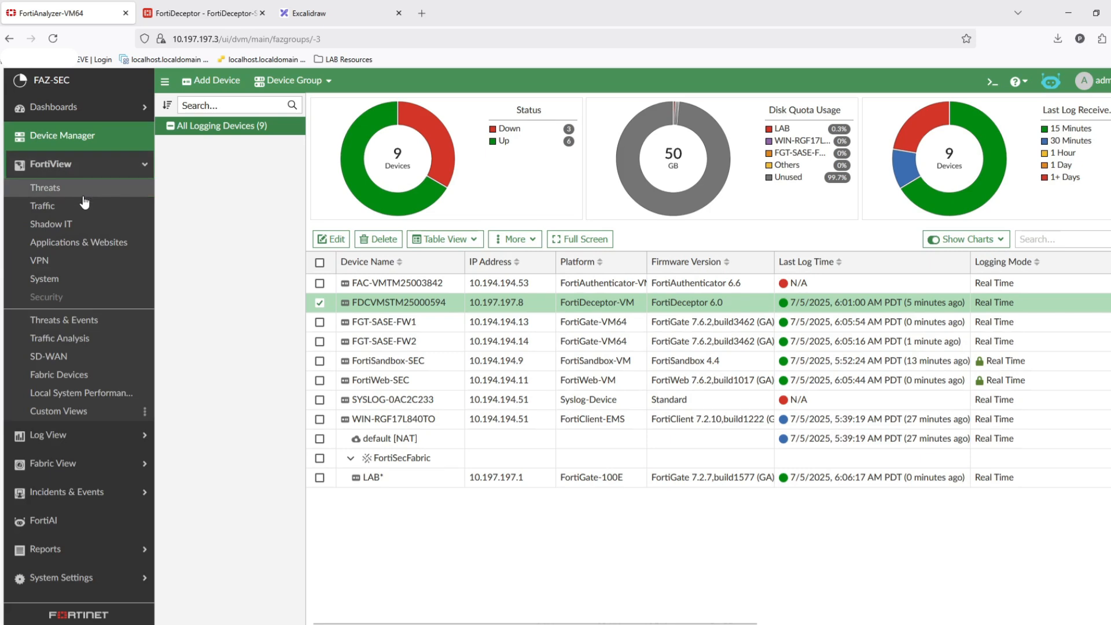
click(87, 436)
click(81, 217)
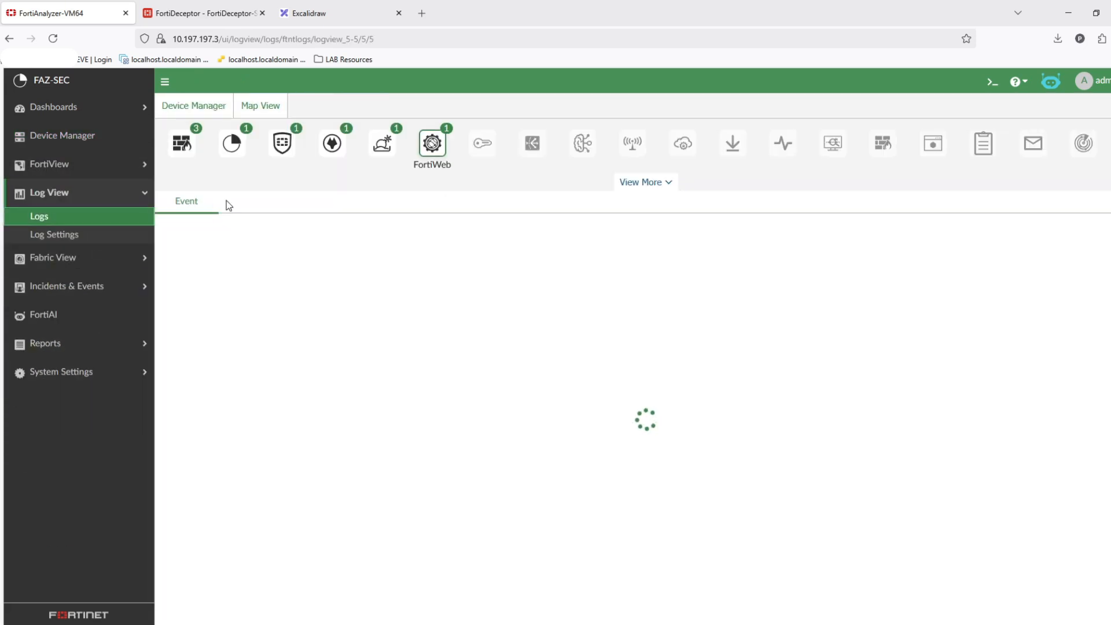
click(334, 144)
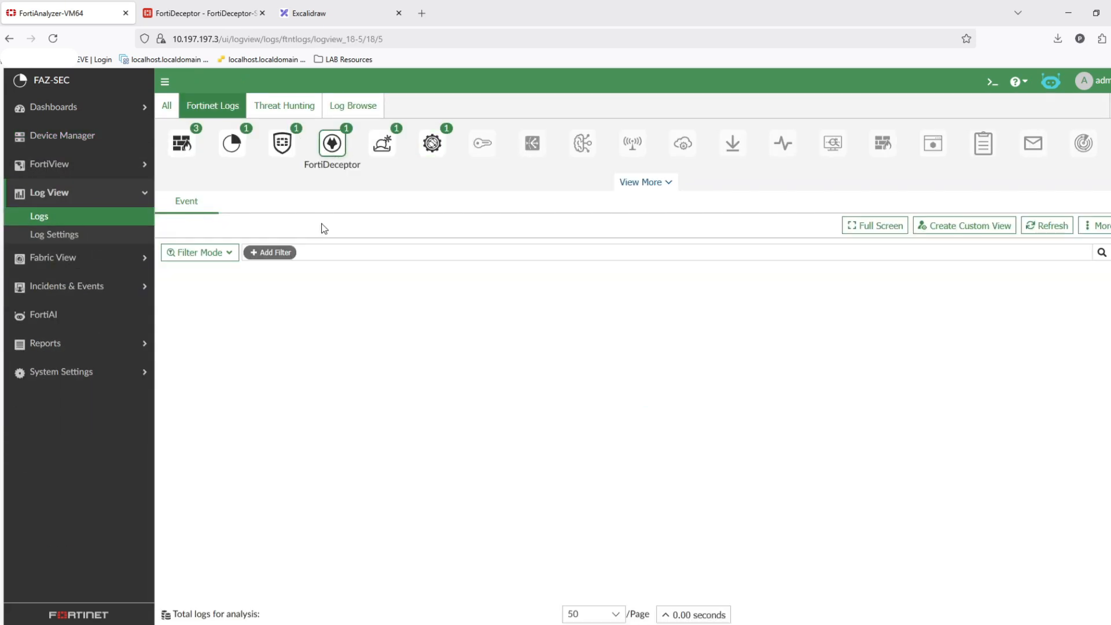
click(308, 227)
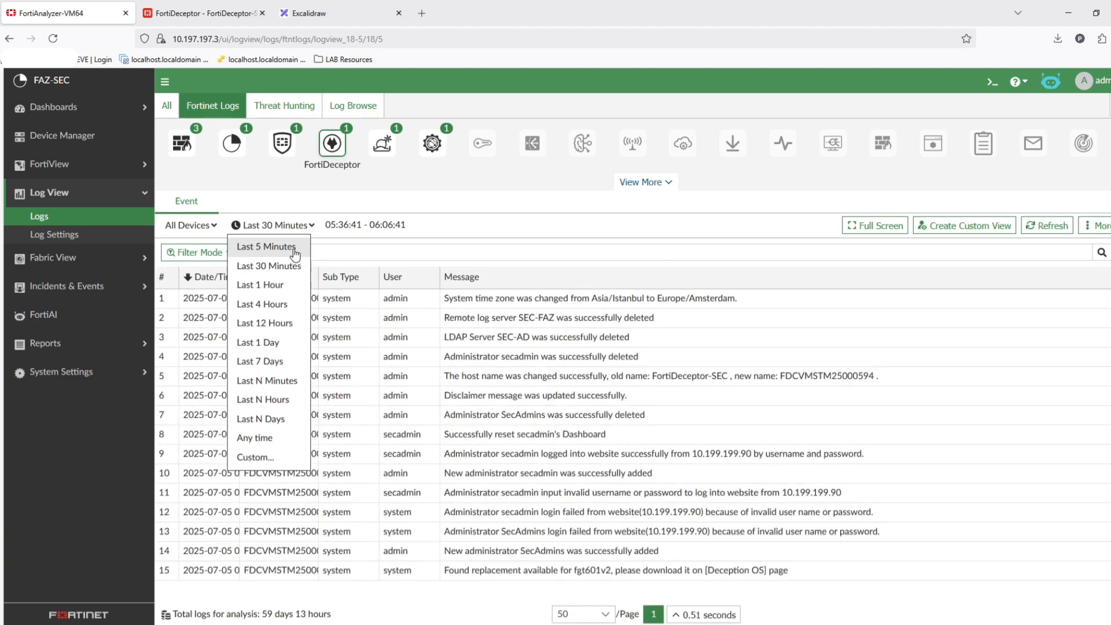
click(294, 250)
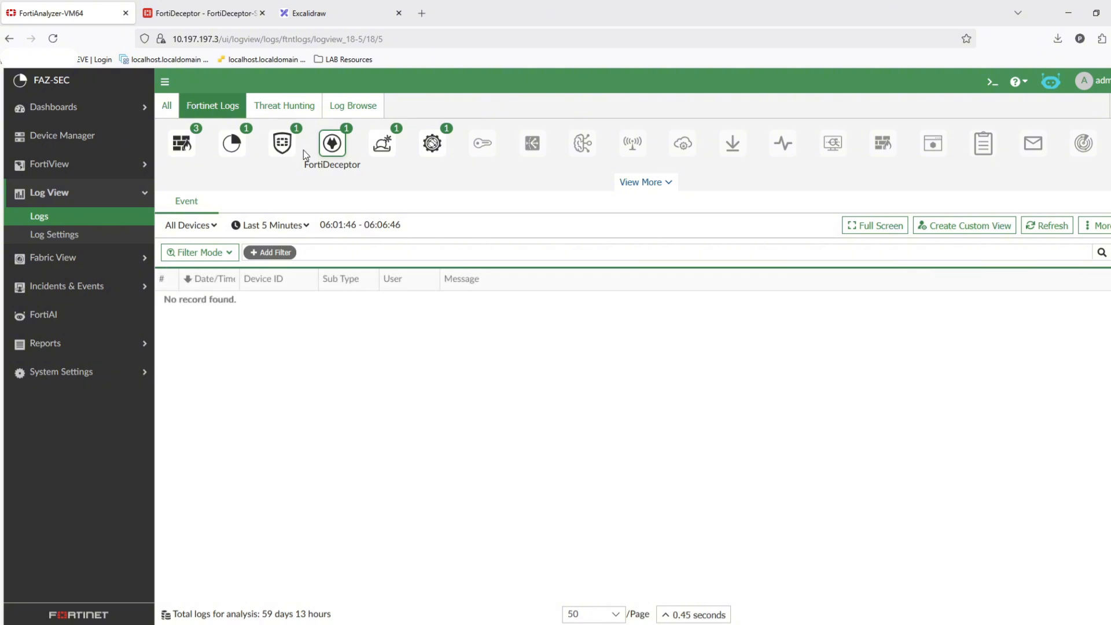
- Delete the 10.194.194.0/24 static route on FortiDeceptor
click(181, 5)
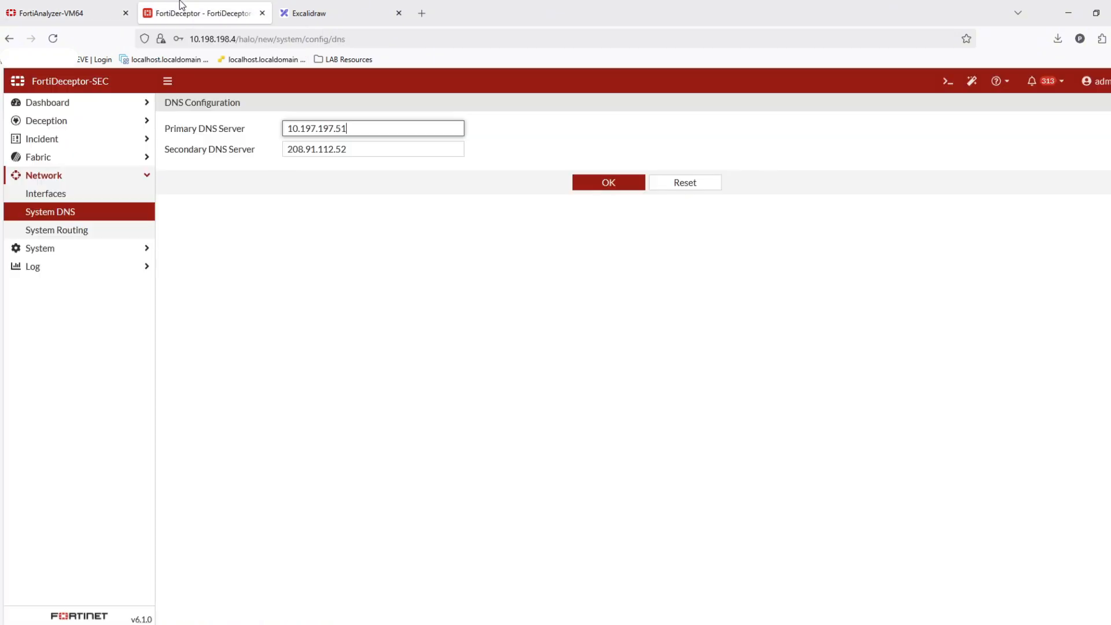
click(57, 230)
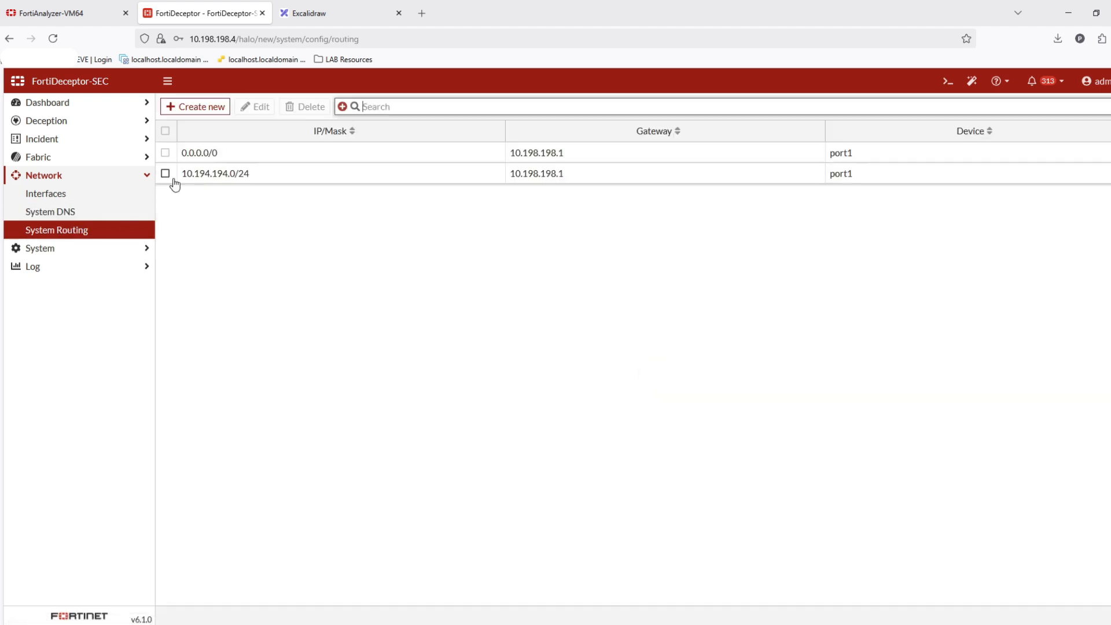
click(165, 173)
click(309, 108)
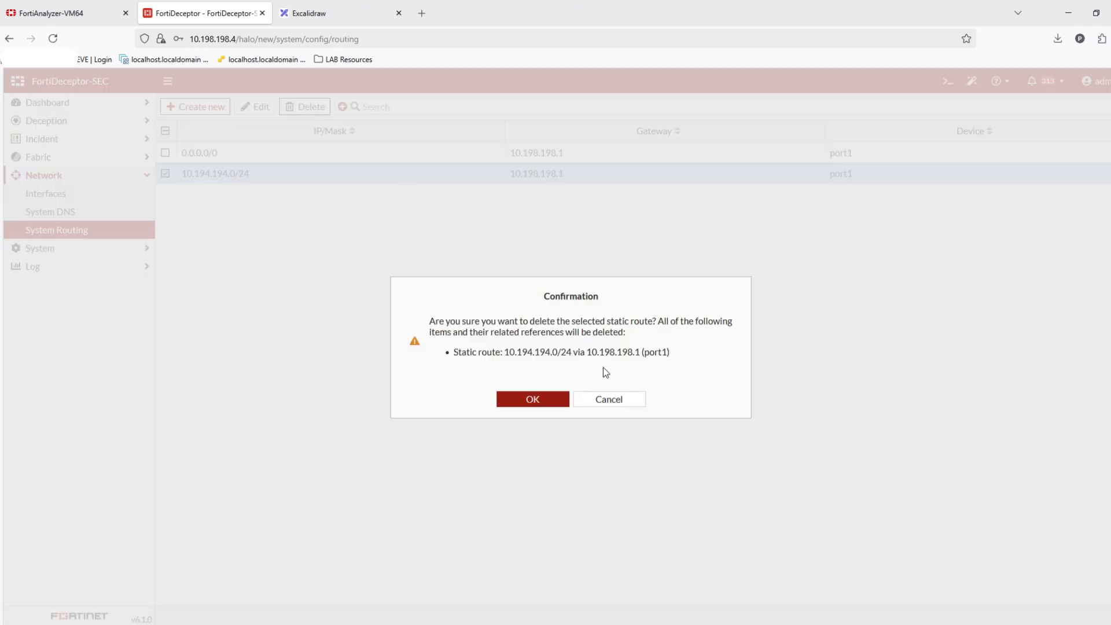
click(547, 398)
- Edit interface port5 and switch its interface status to up
click(98, 193)
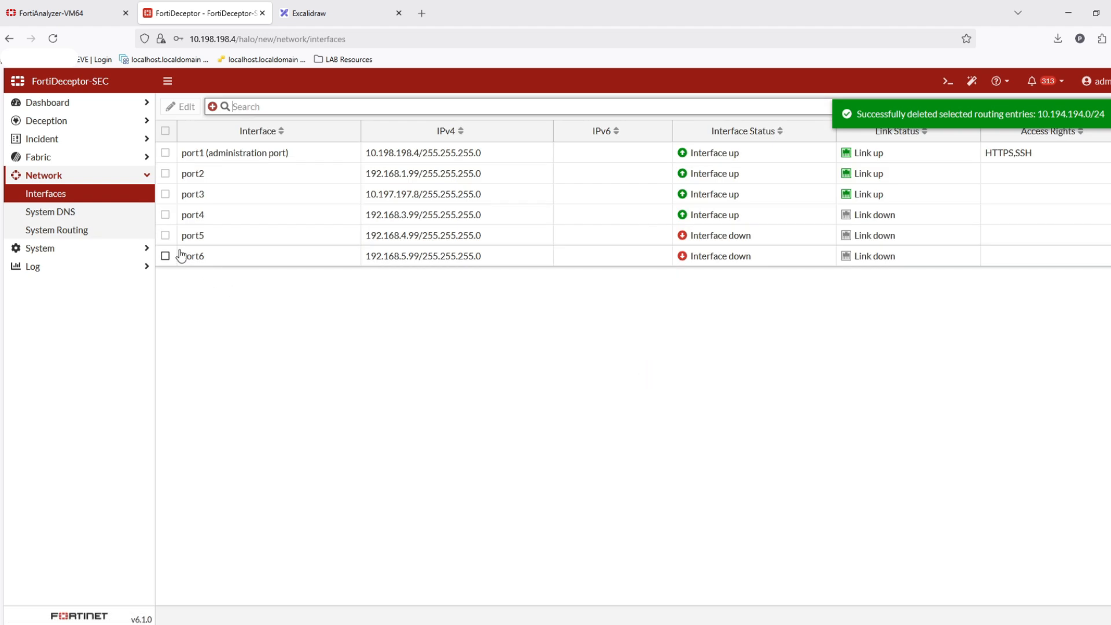
click(165, 236)
double_click(246, 238)
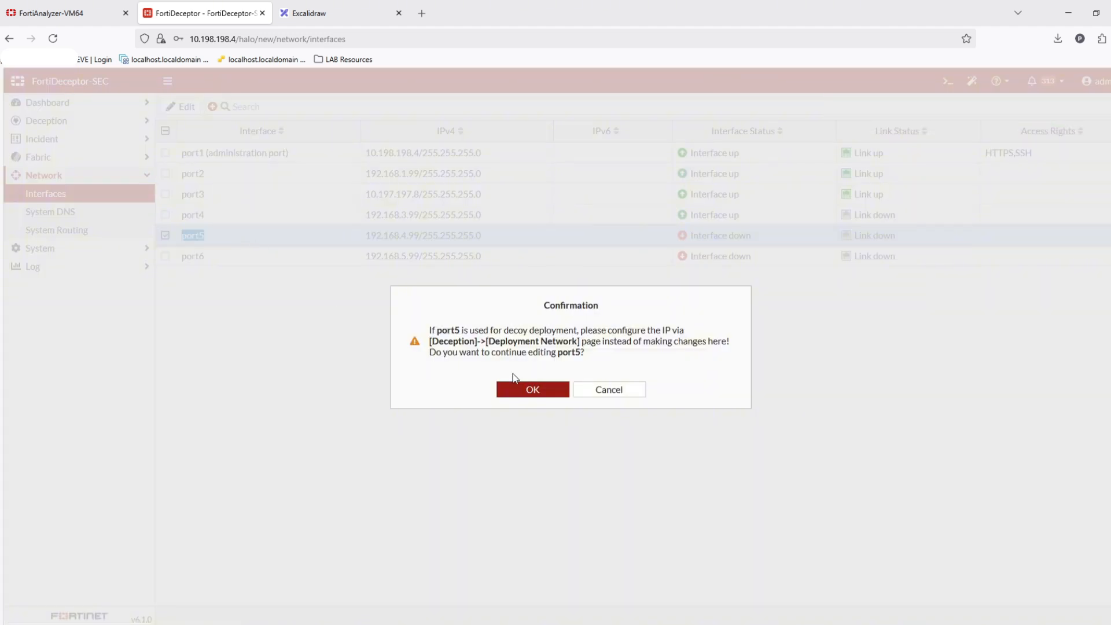
click(530, 389)
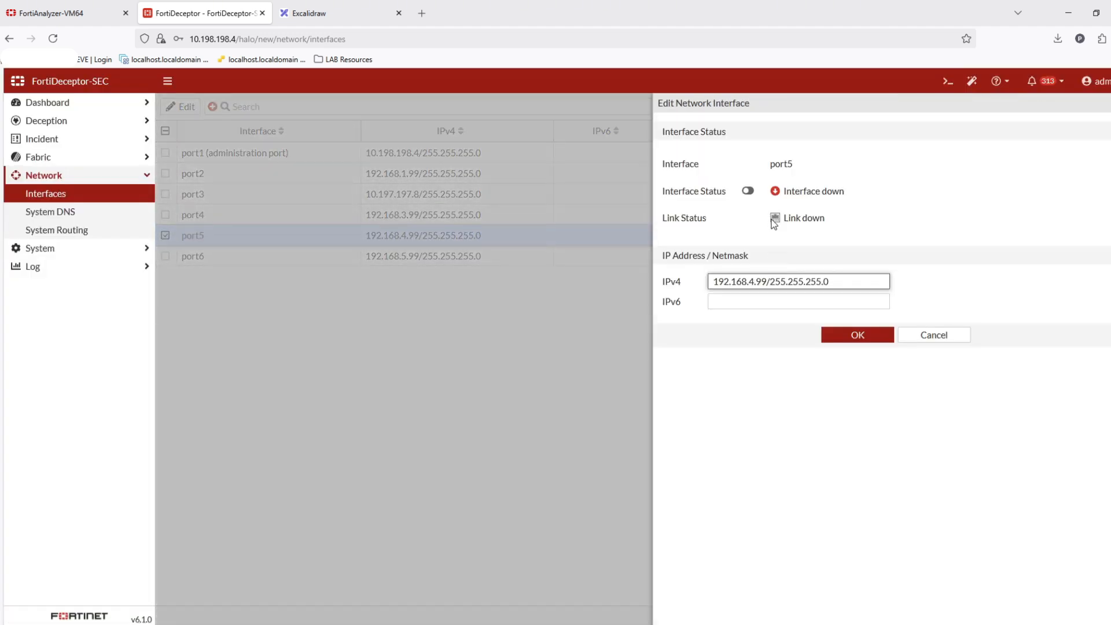
click(748, 191)
click(849, 334)
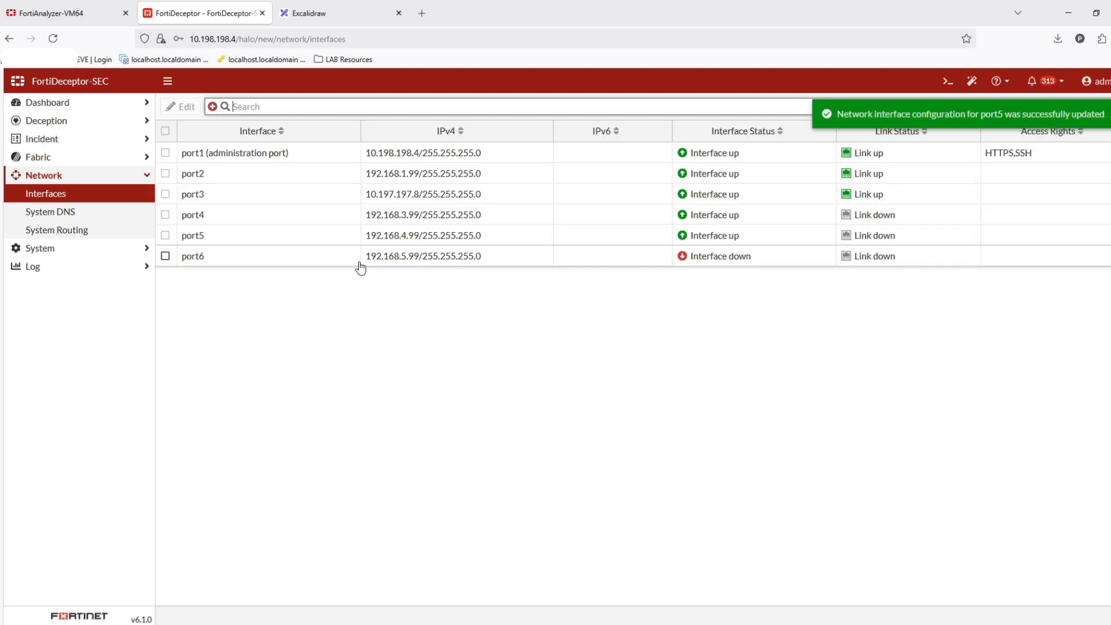
- Edit interface port6 and switch its interface status to up
double_click(360, 262)
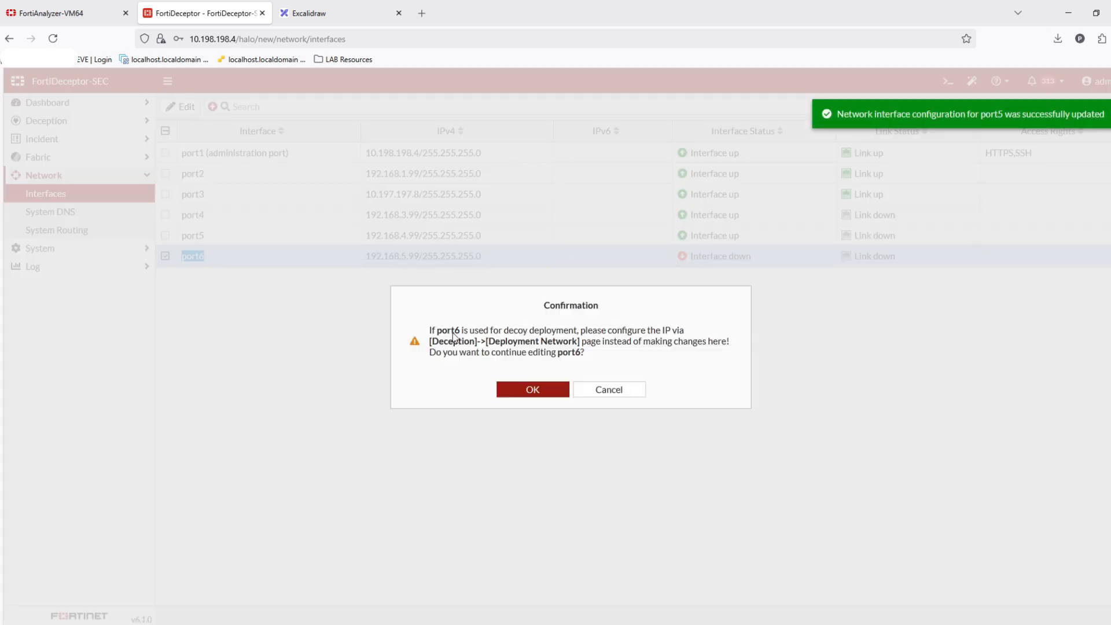
click(513, 390)
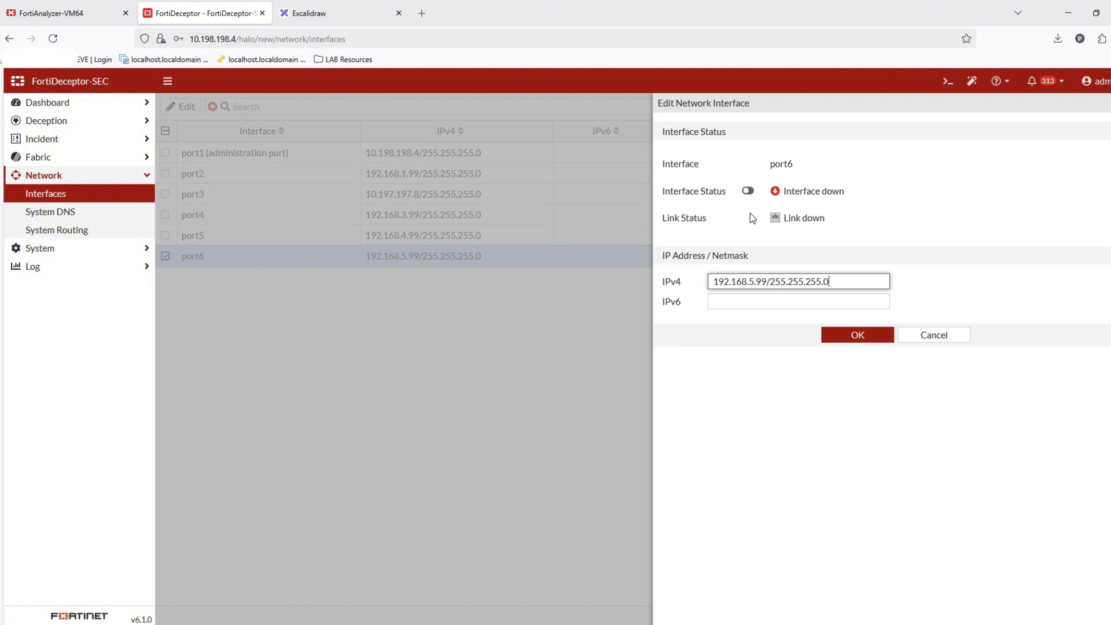
click(748, 191)
click(843, 342)
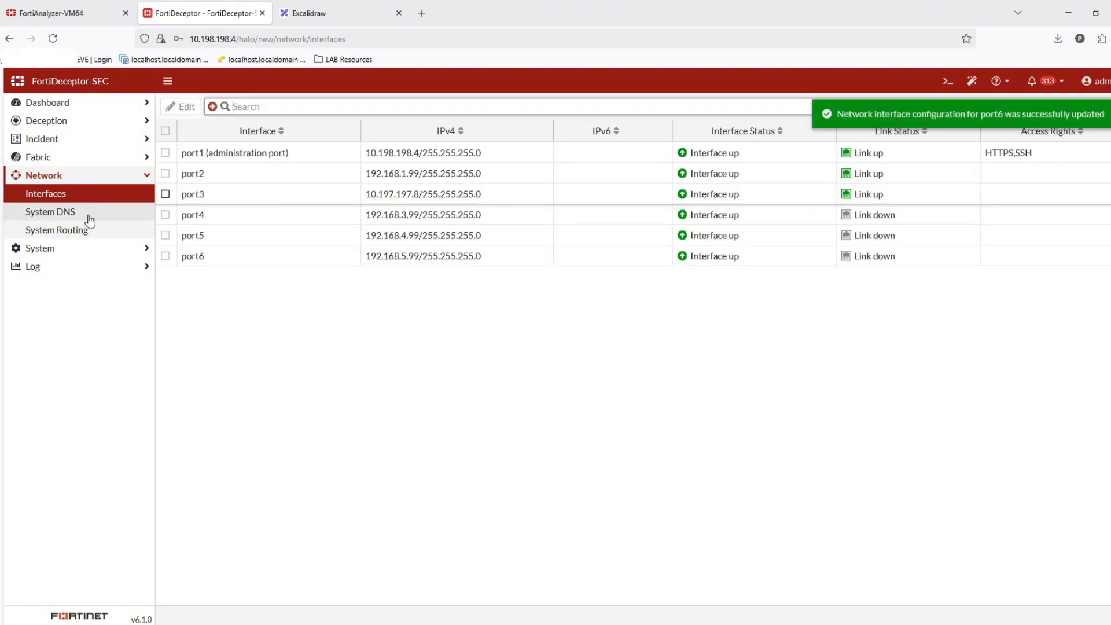
- Review the configured log server list on FortiDeceptor
click(67, 267)
click(60, 251)
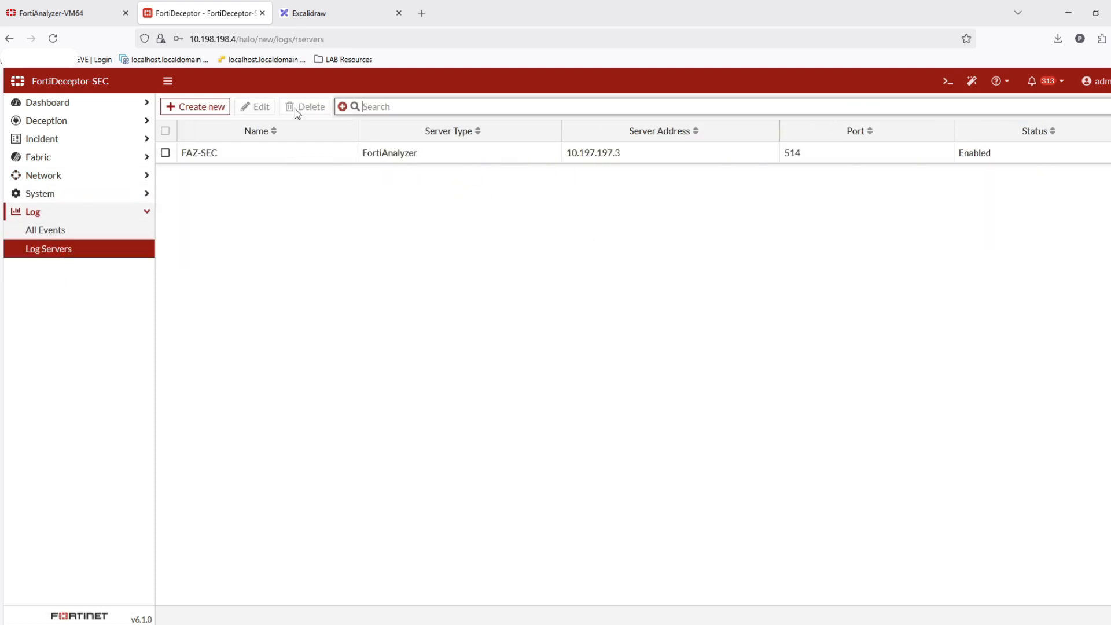
click(76, 14)
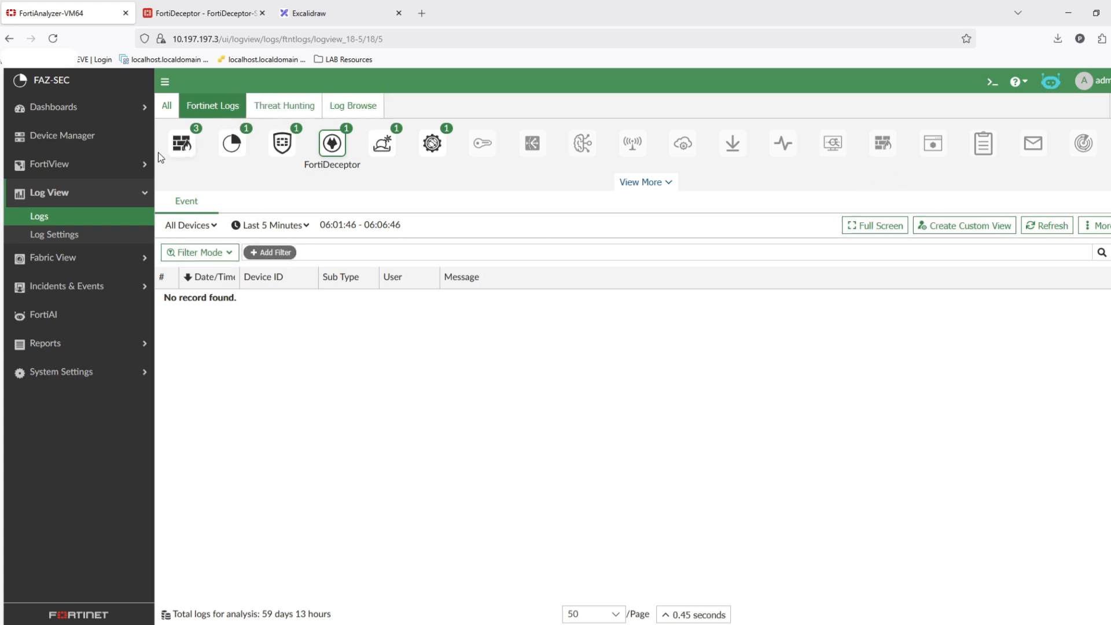
- Open the FortiDeceptor device's details in FortiAnalyzer Device Manager and close them without changes
click(90, 149)
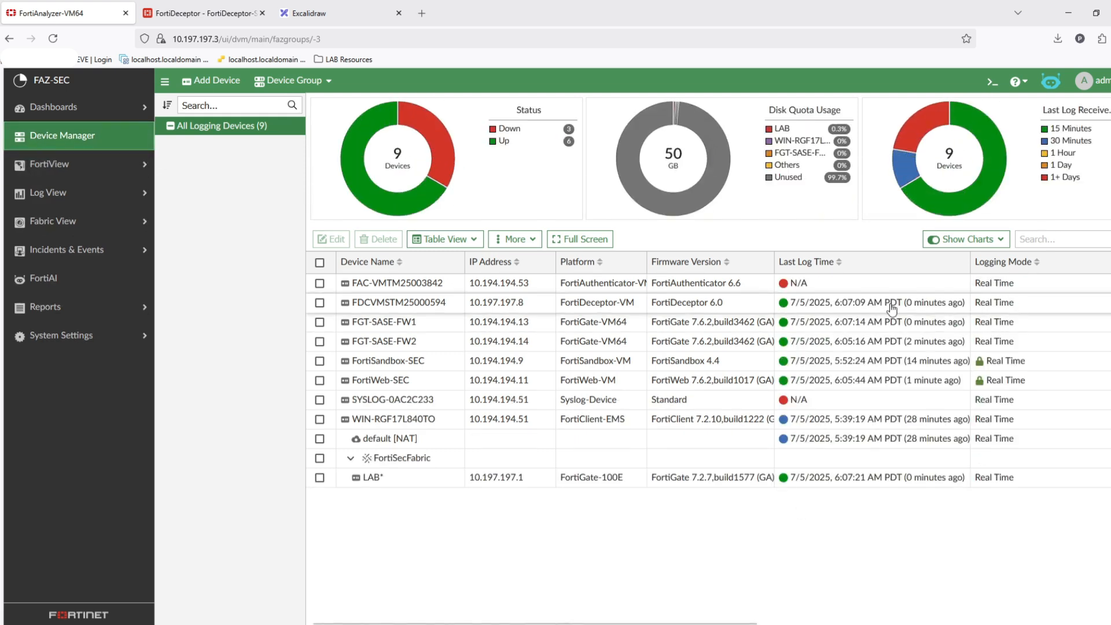
click(631, 305)
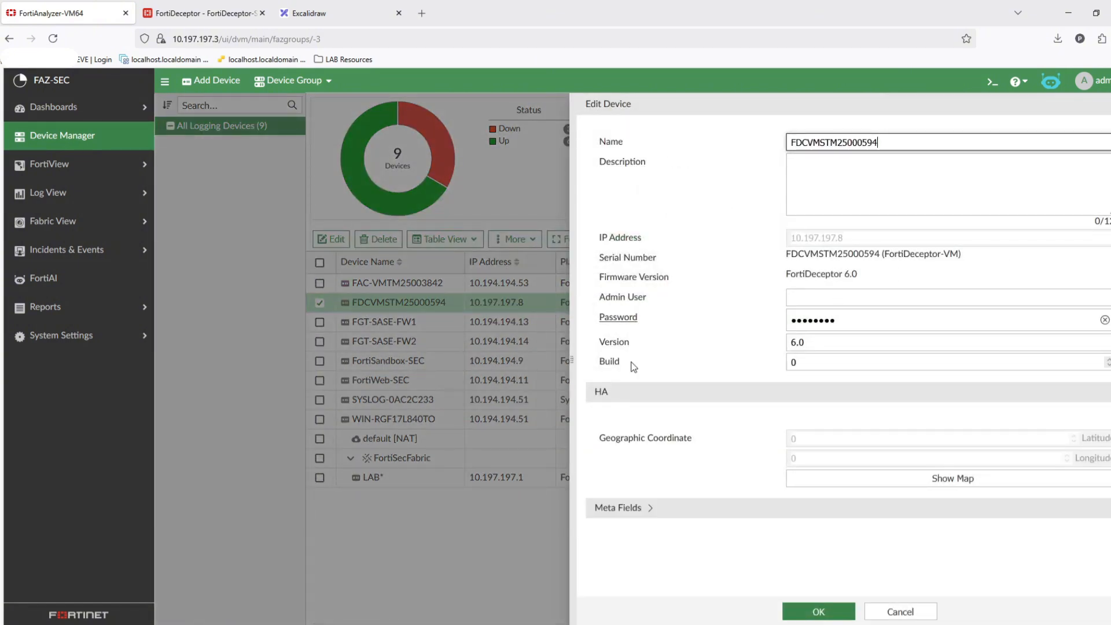
click(1110, 104)
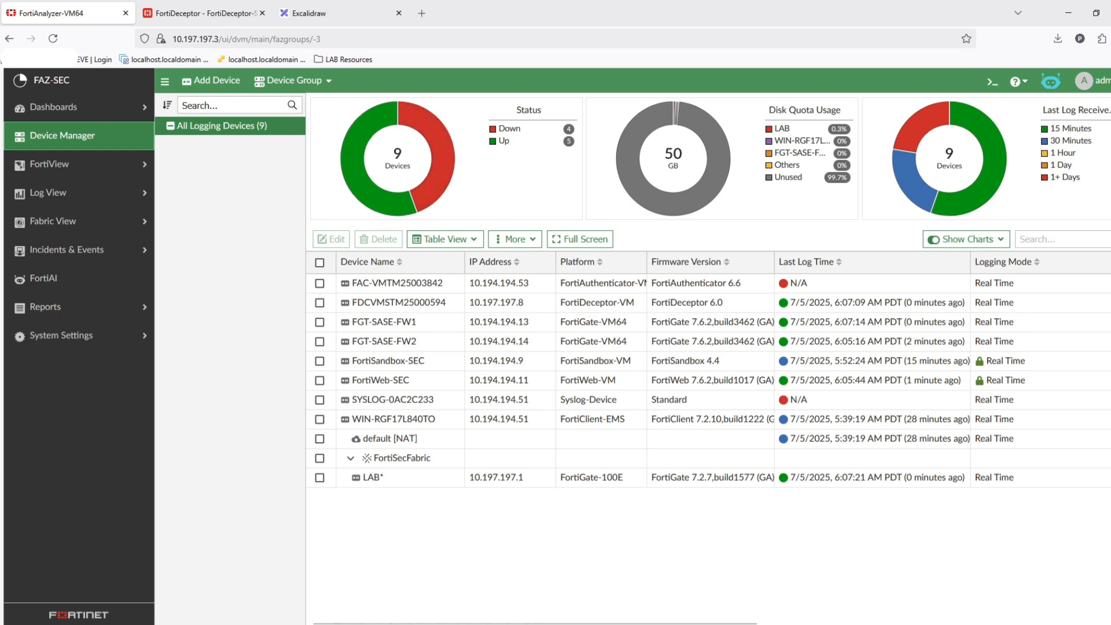
drag(546, 622, 312, 607)
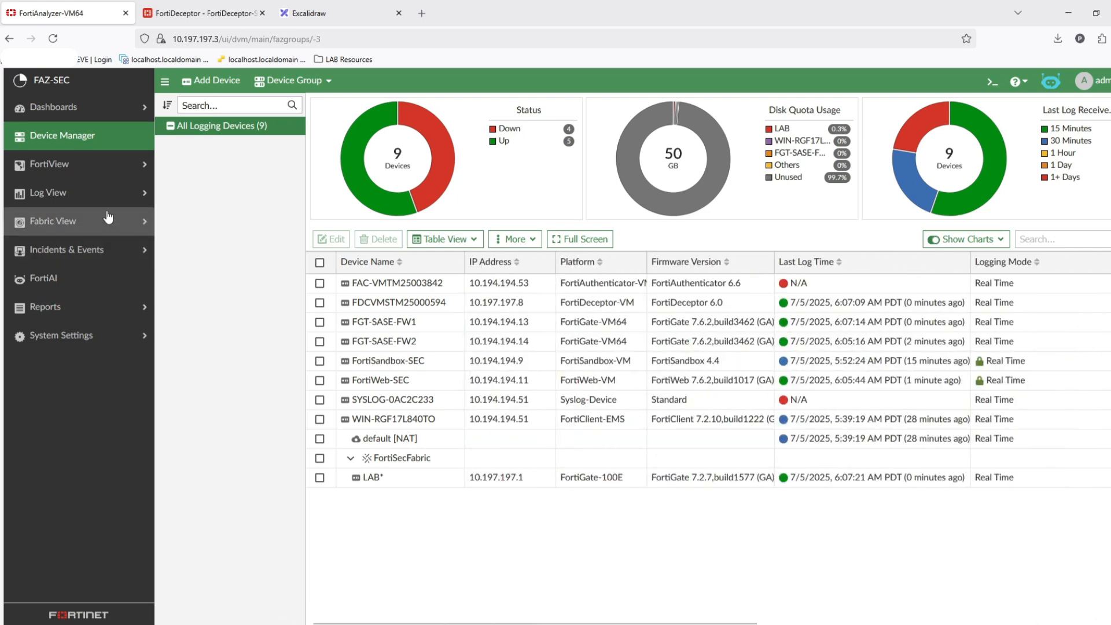
- Check the FortiDeceptor event logs in Log View, then return to Device Manager
click(58, 192)
click(39, 216)
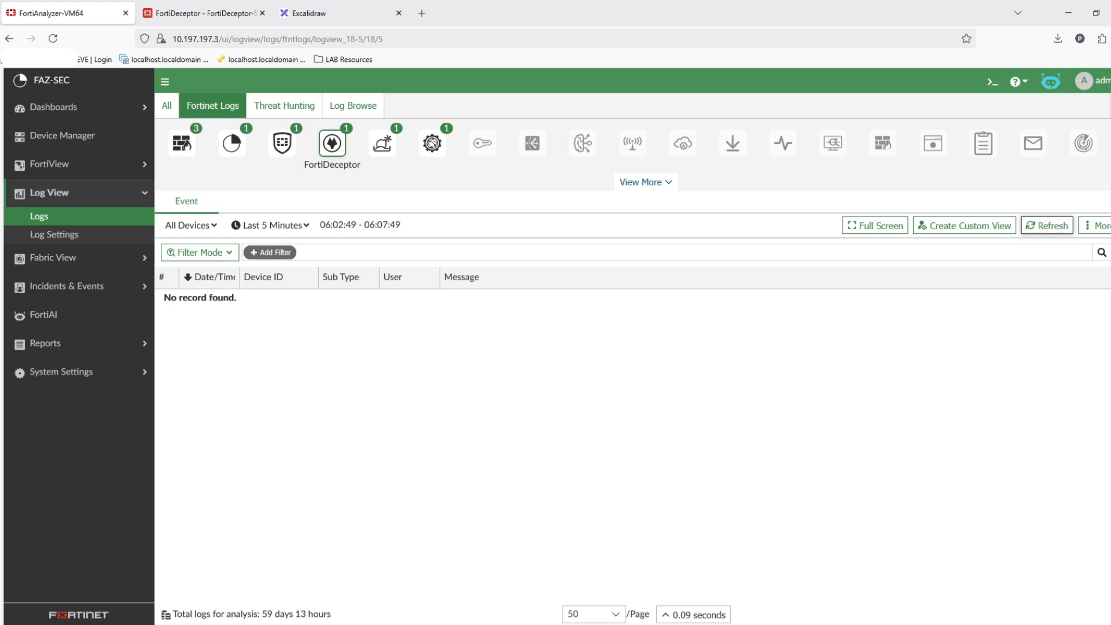
click(81, 137)
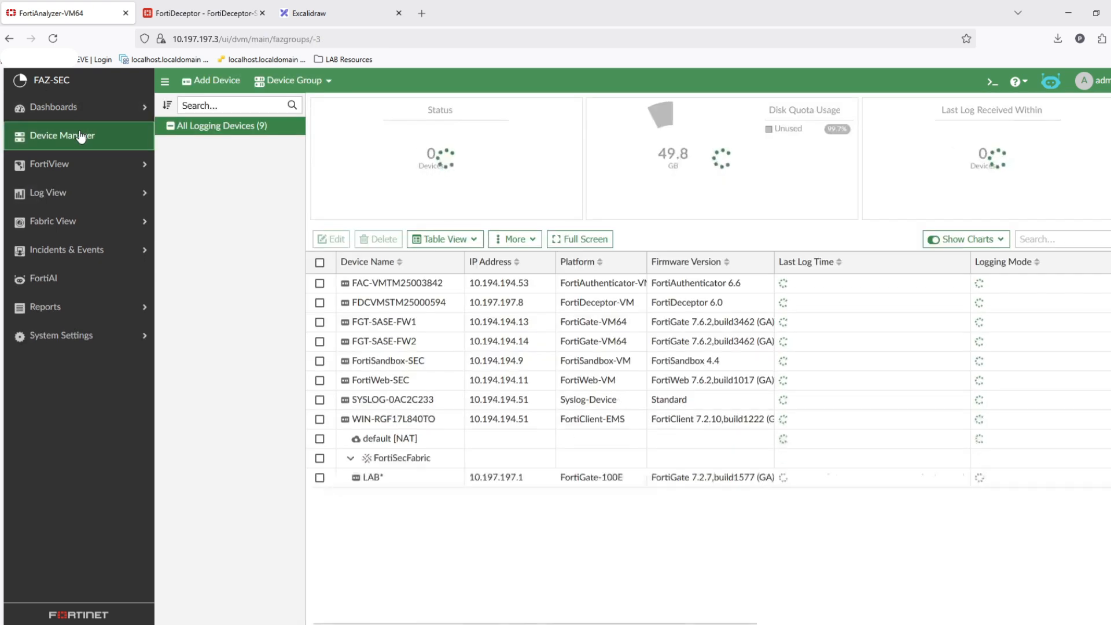
- Select the FortiDeceptor device in the device list and copy its device name
click(320, 302)
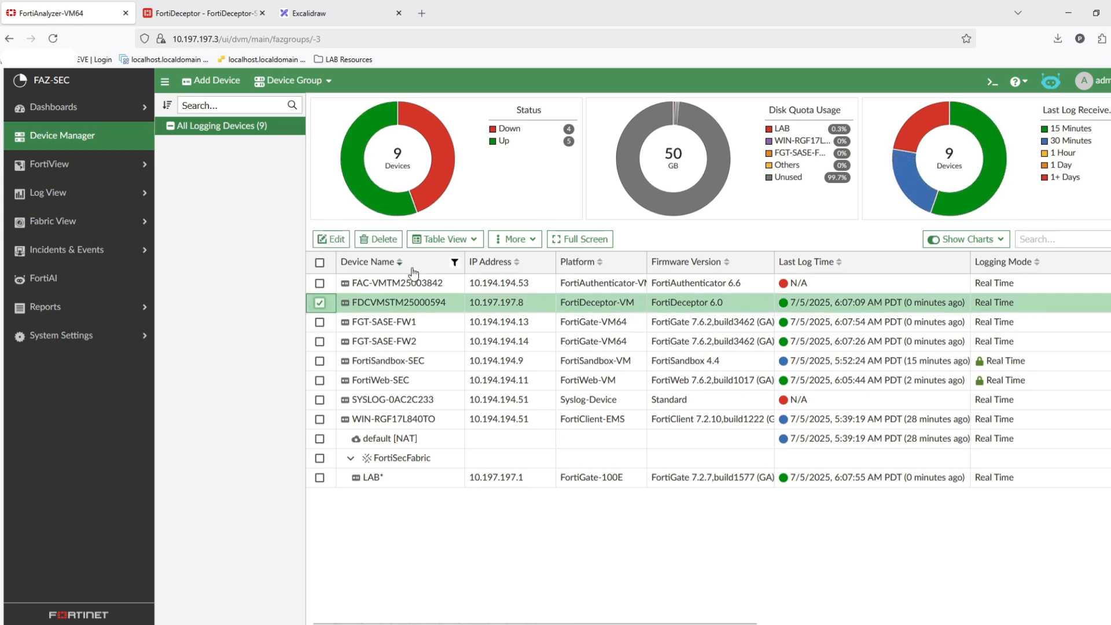
click(382, 240)
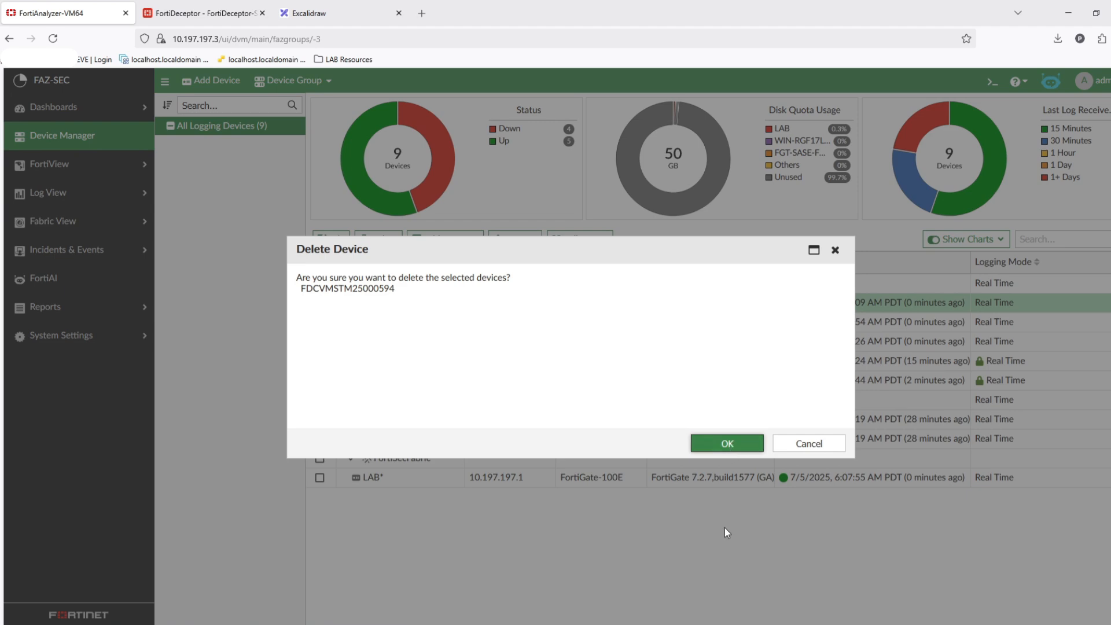
click(835, 250)
drag(446, 303, 415, 303)
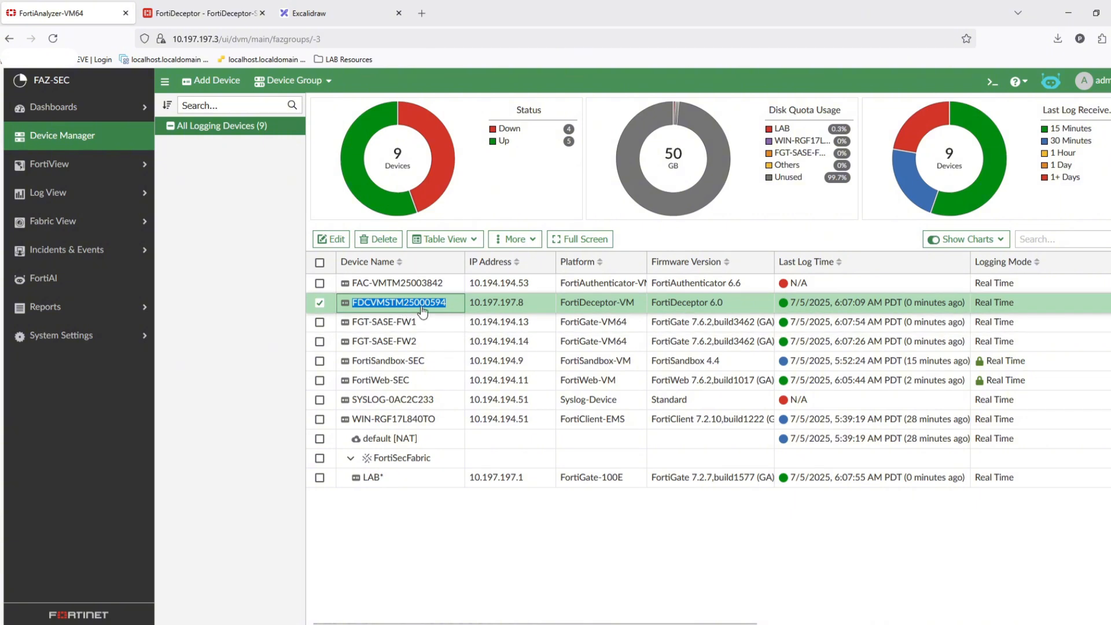
- Check the host name on the FortiDeceptor dashboard status page
click(177, 6)
click(94, 119)
click(90, 103)
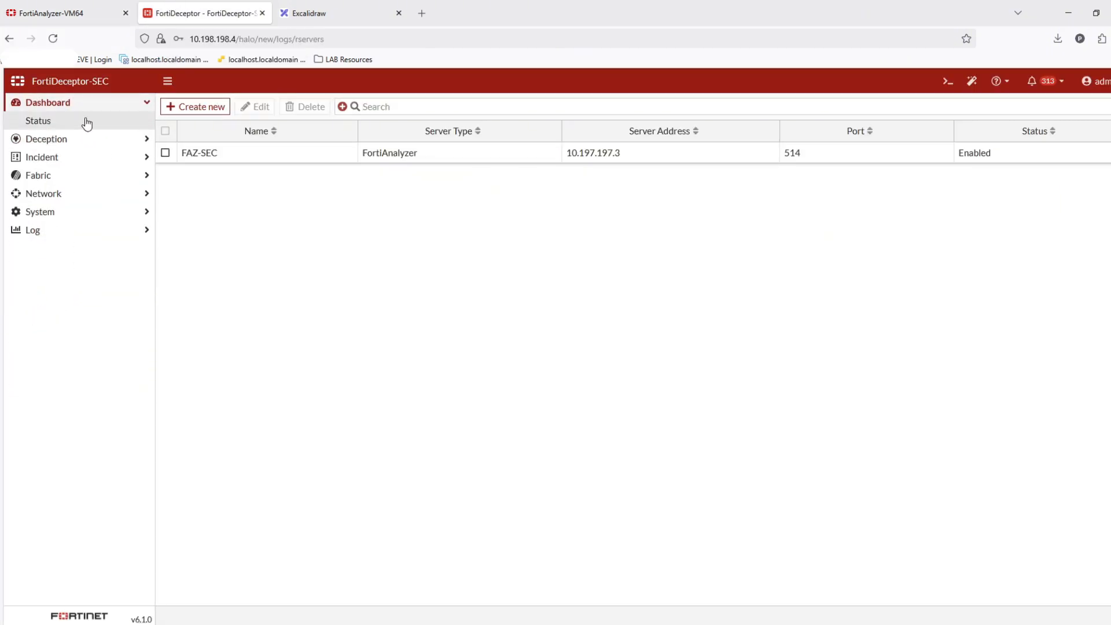
click(86, 121)
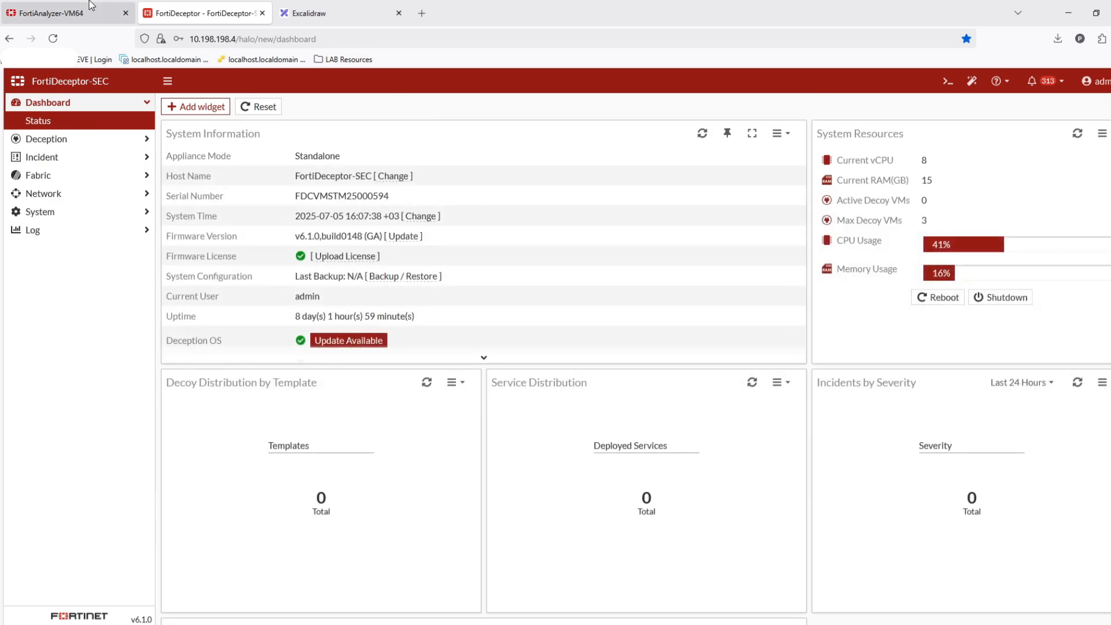
- Delete the selected FortiDeceptor device from FortiAnalyzer Device Manager
click(58, 12)
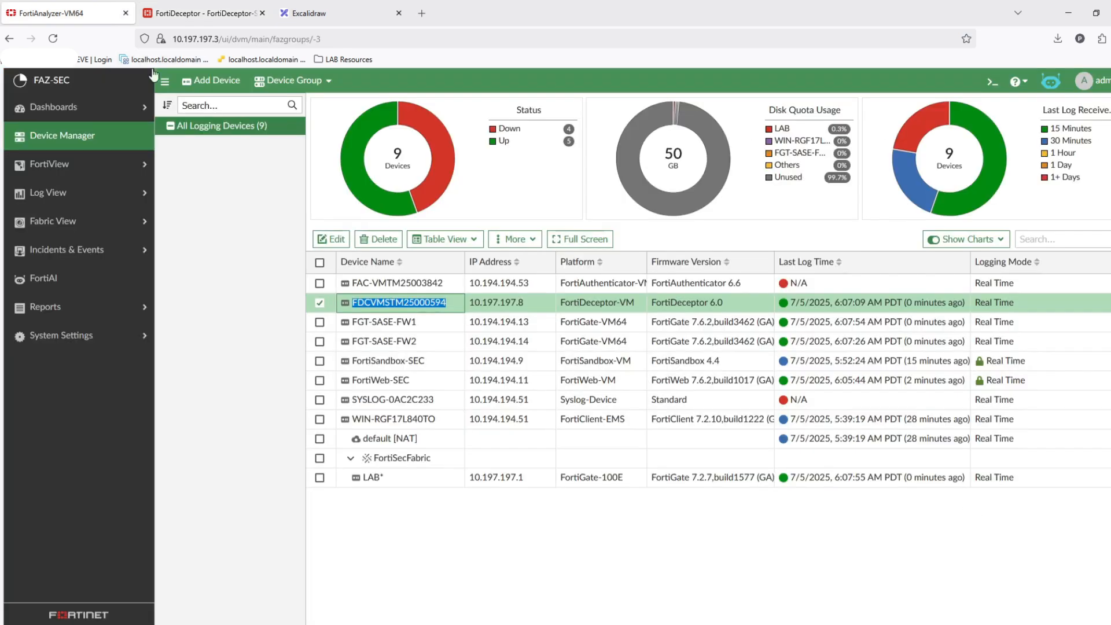
click(392, 239)
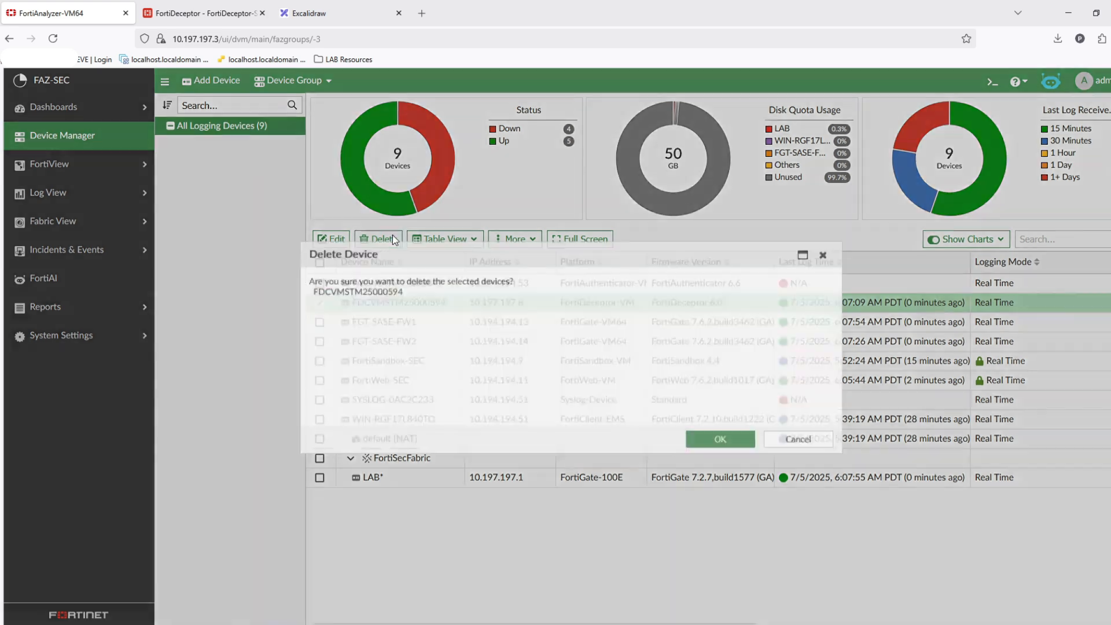
click(728, 443)
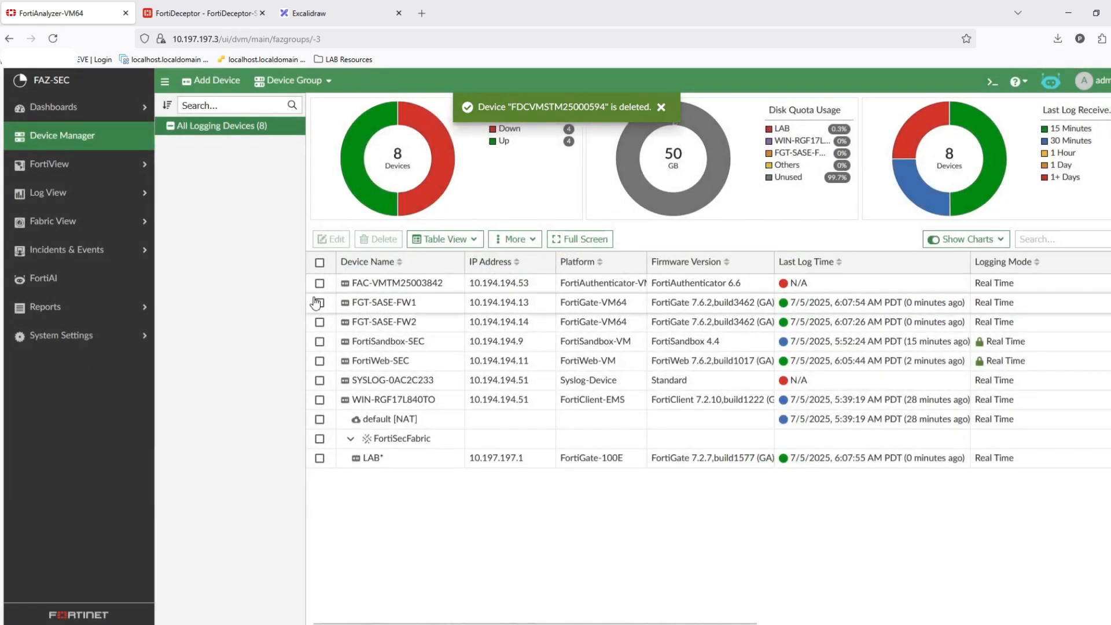
click(75, 143)
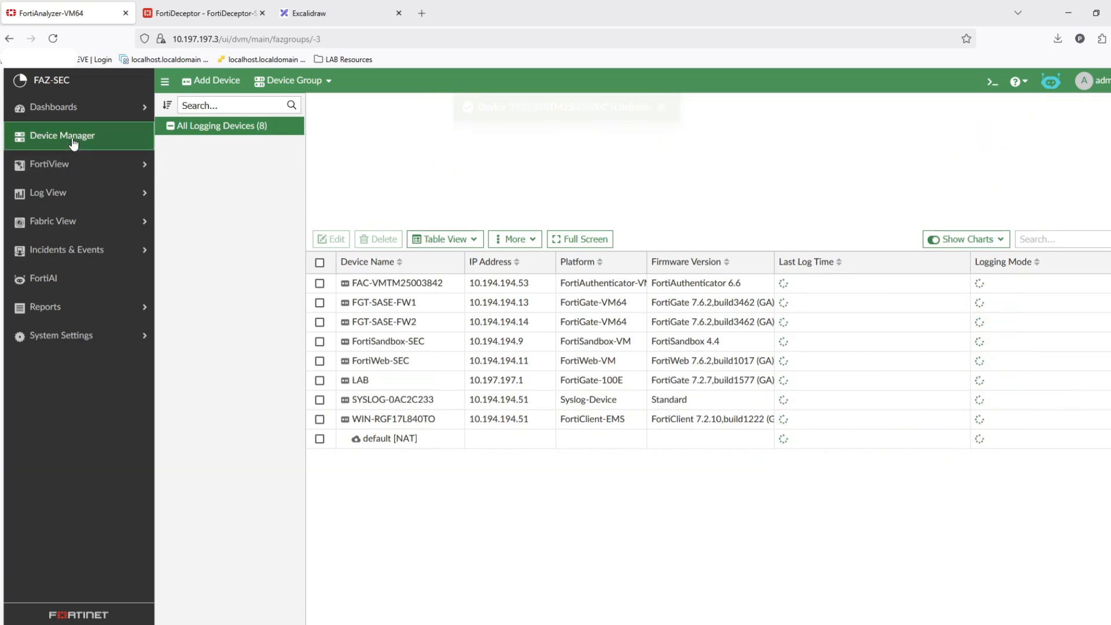
click(90, 172)
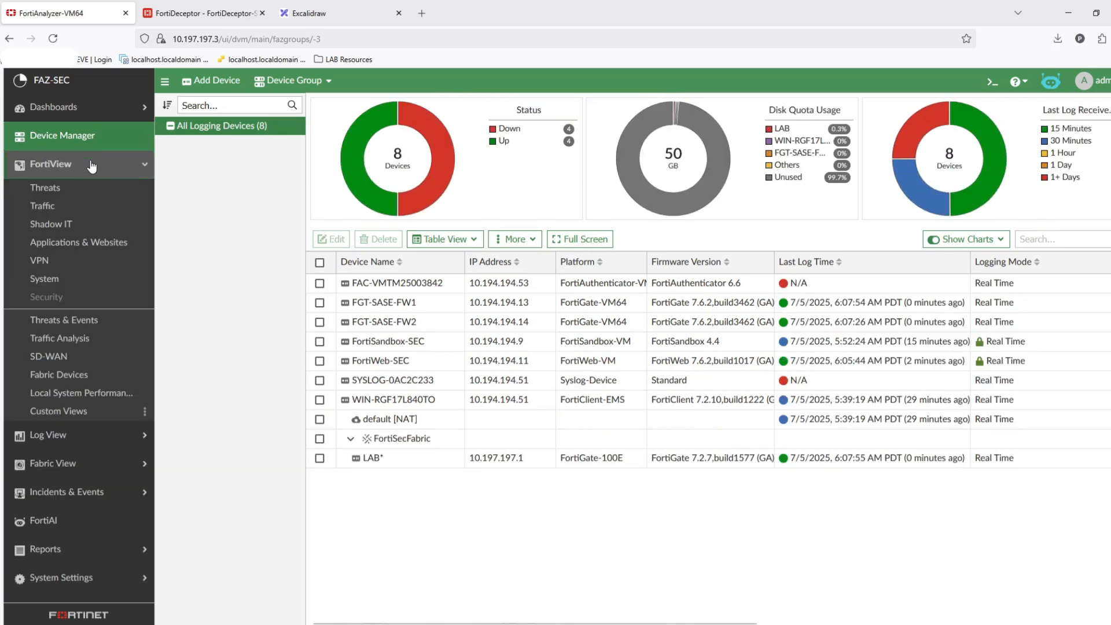
click(26, 142)
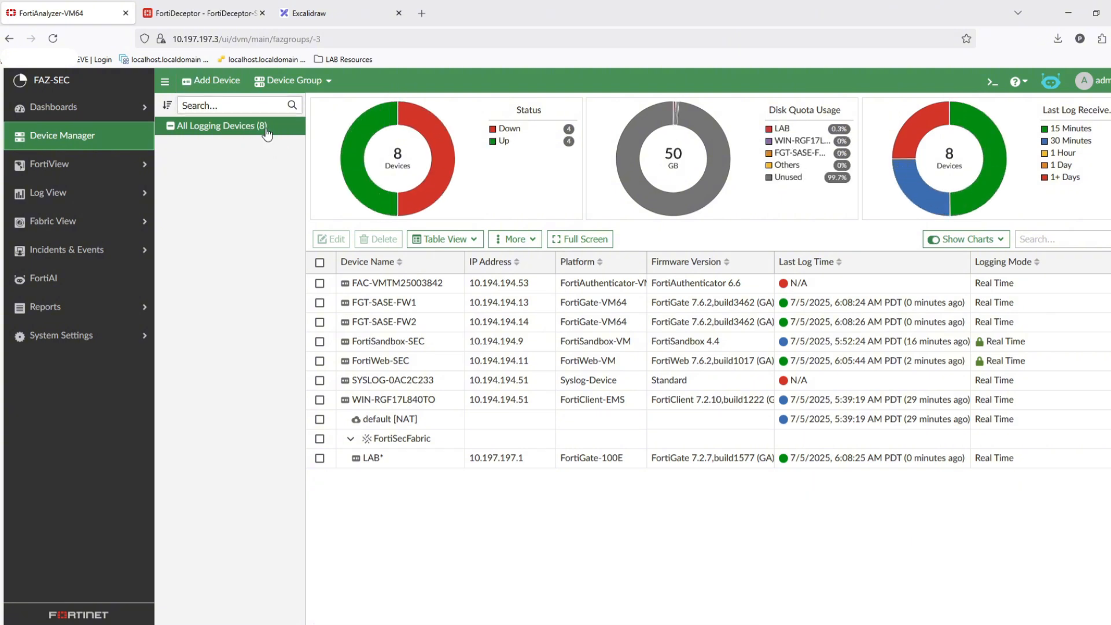
- Start adding a new device linked by serial number and paste the FortiDeceptor serial number
click(219, 84)
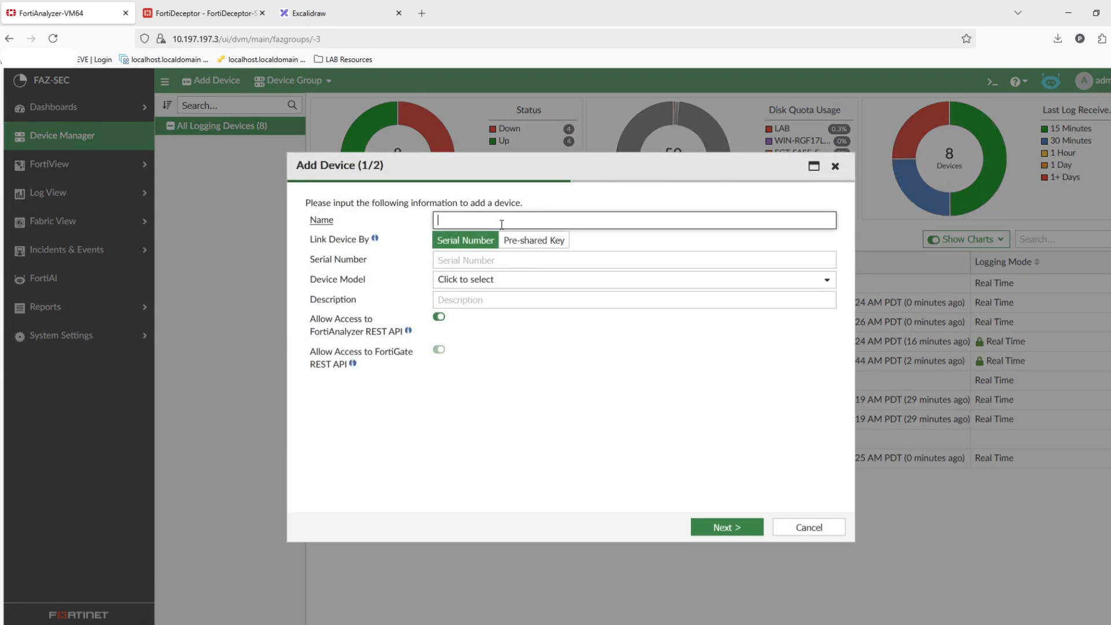
click(496, 259)
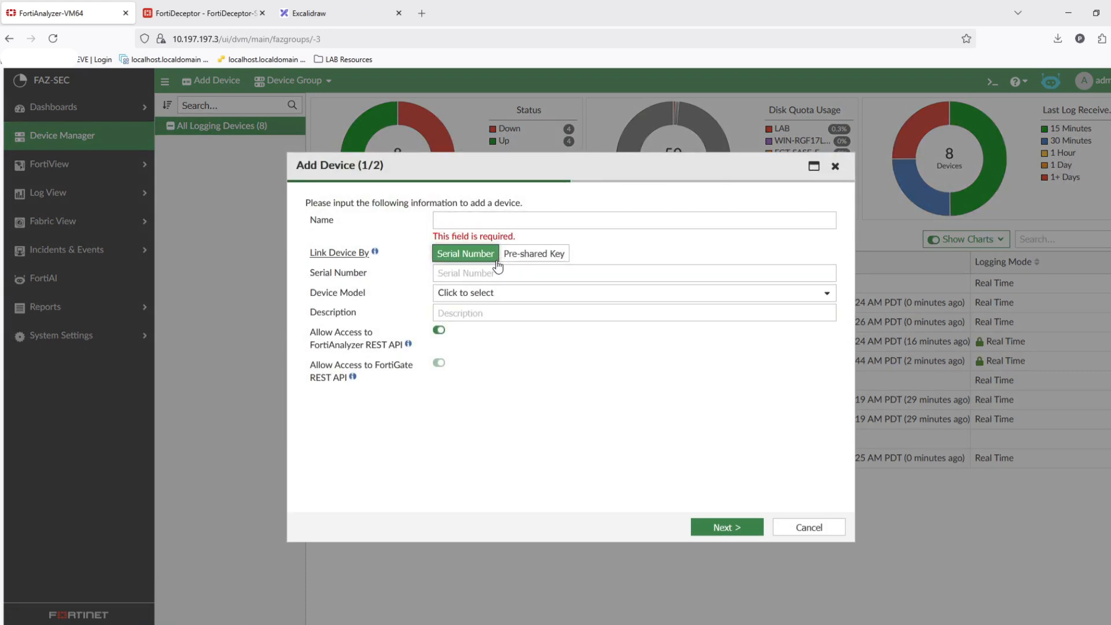
key(ctrl+v)
click(472, 220)
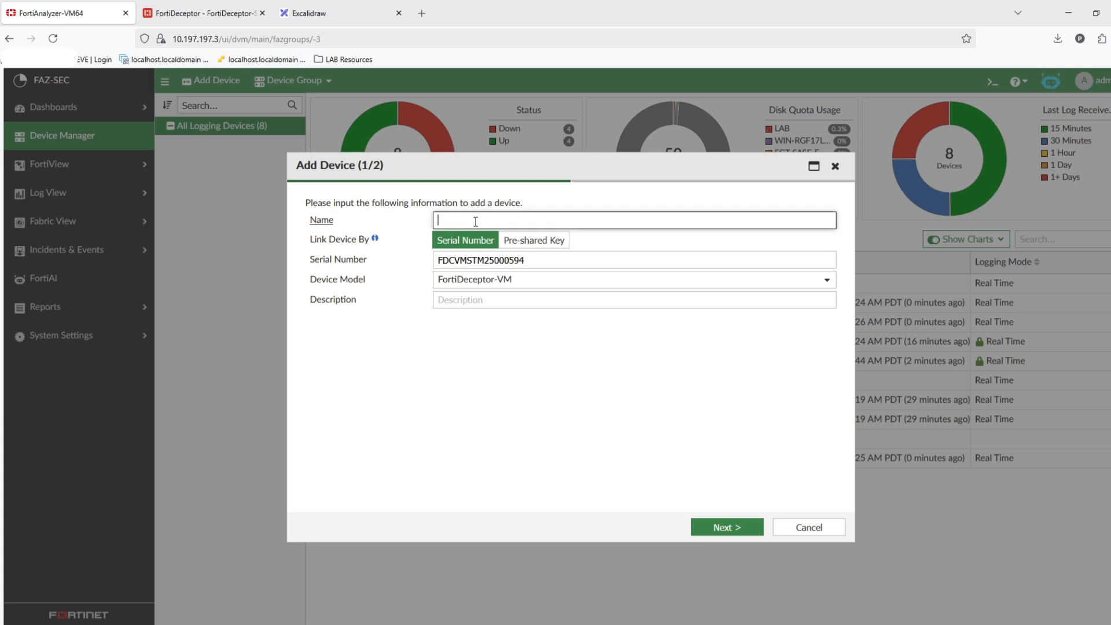
- Enter FortiDeceptor-SEC as the device name and try to proceed with adding it
click(179, 5)
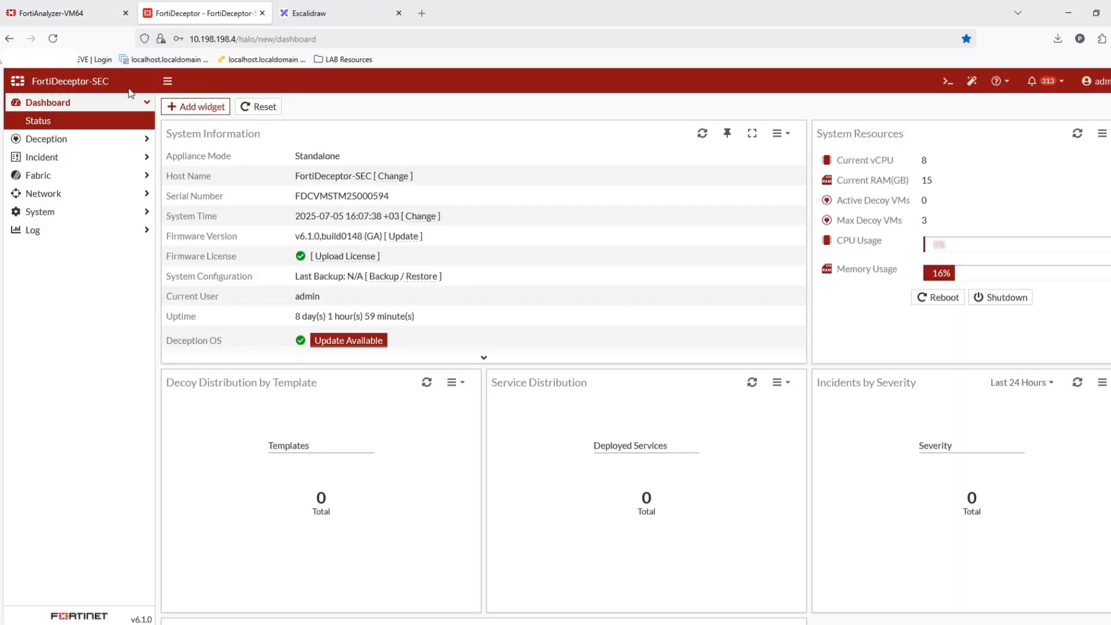
click(72, 12)
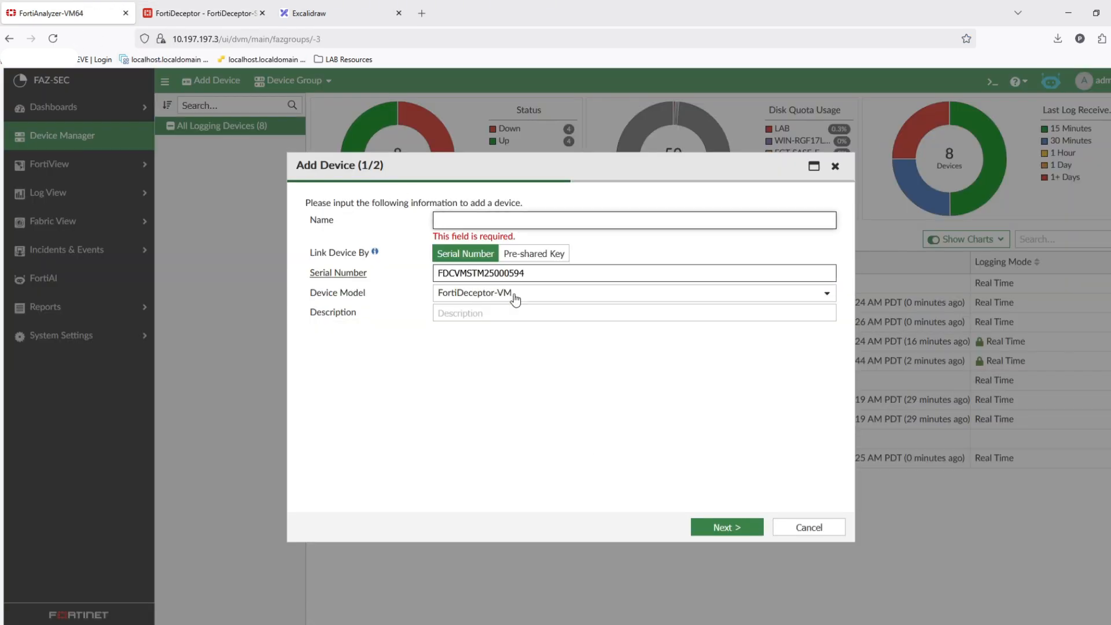
text(FortiDeceptor-SEC)
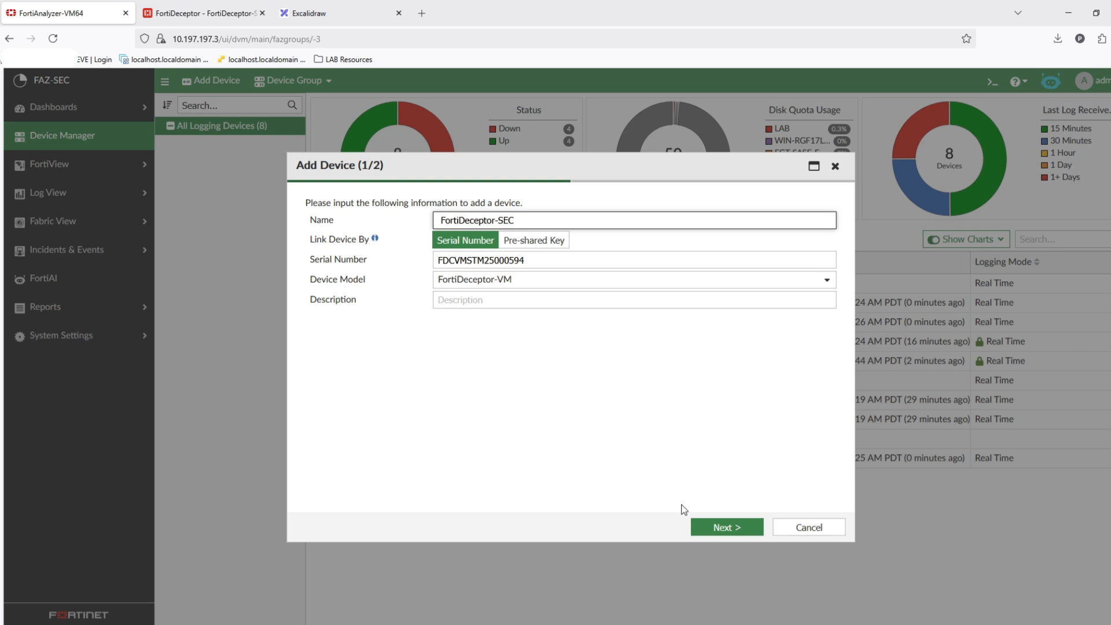
click(723, 527)
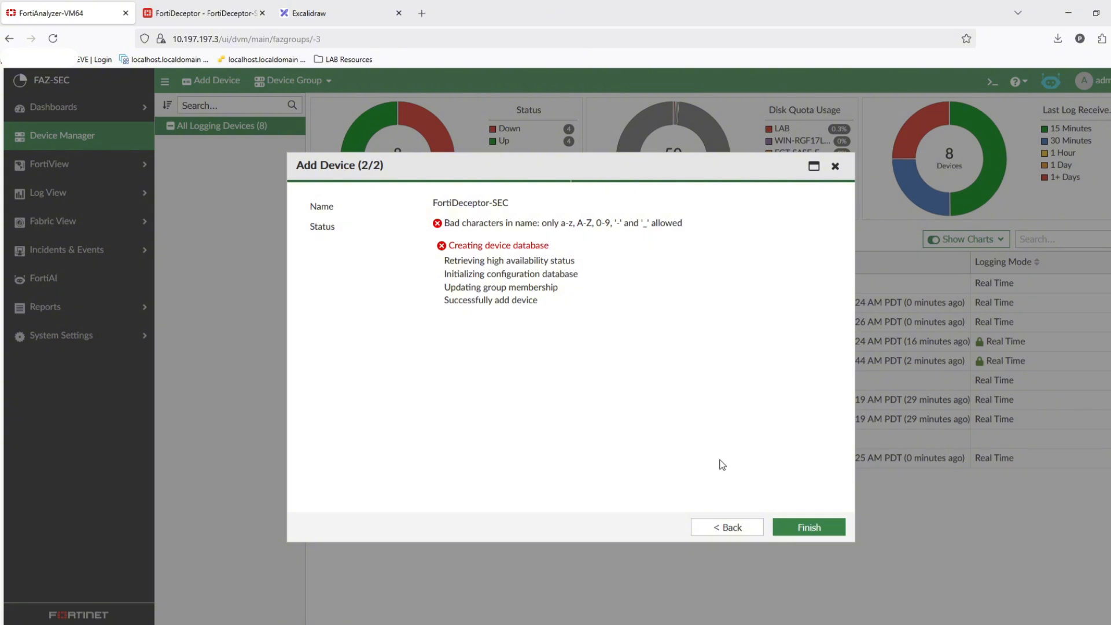
click(727, 527)
- Rename the device FortiDeceptorSEC without the hyphen and try to proceed again
click(499, 220)
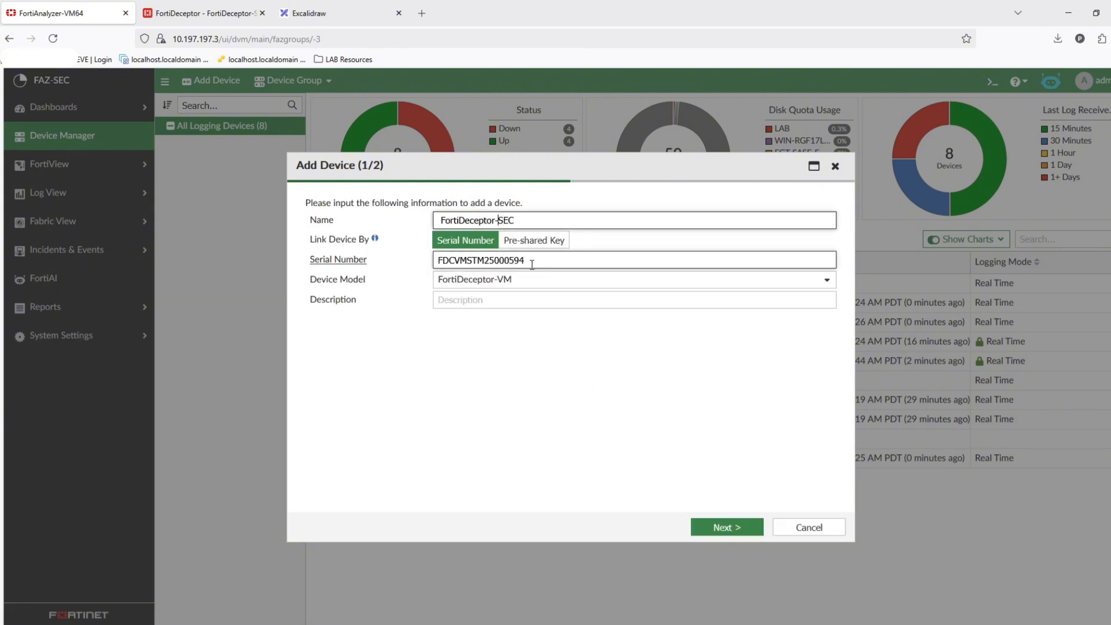
click(636, 421)
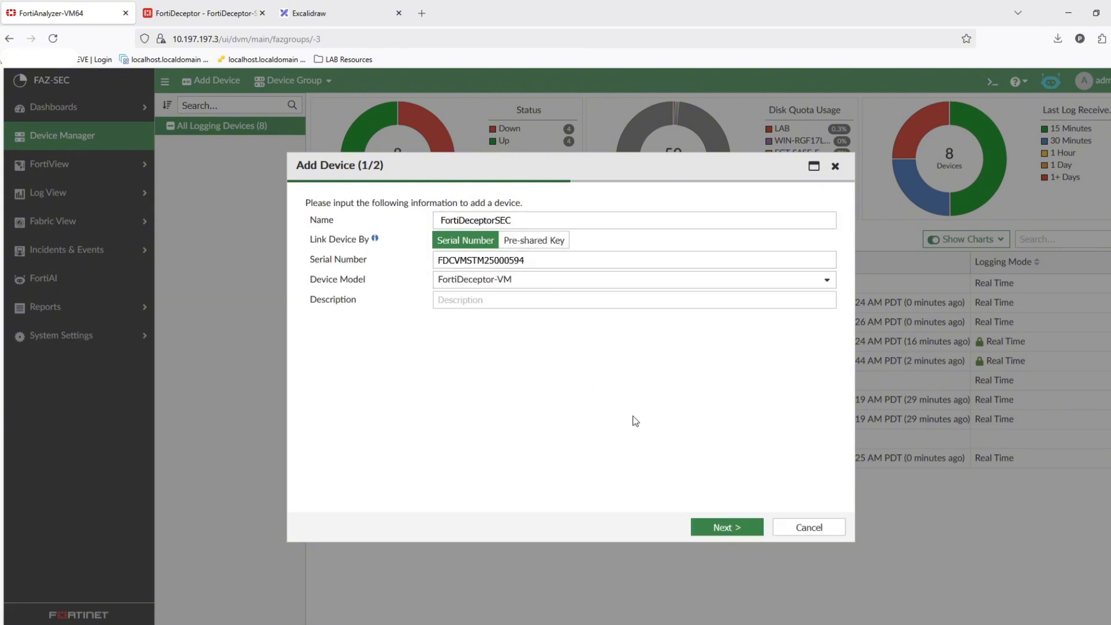
click(720, 526)
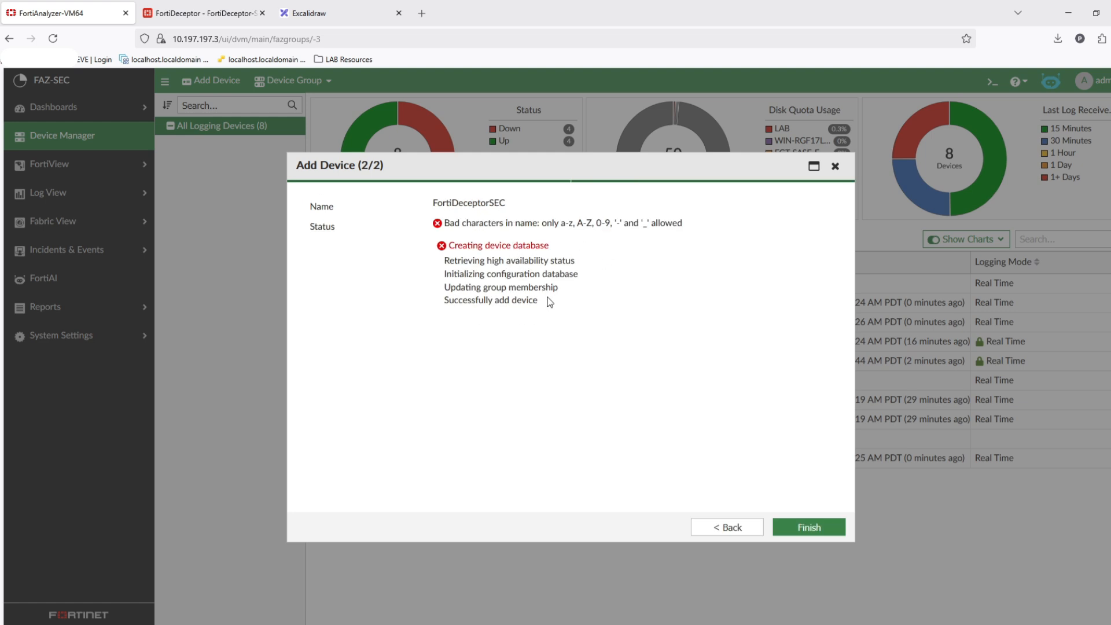
click(744, 528)
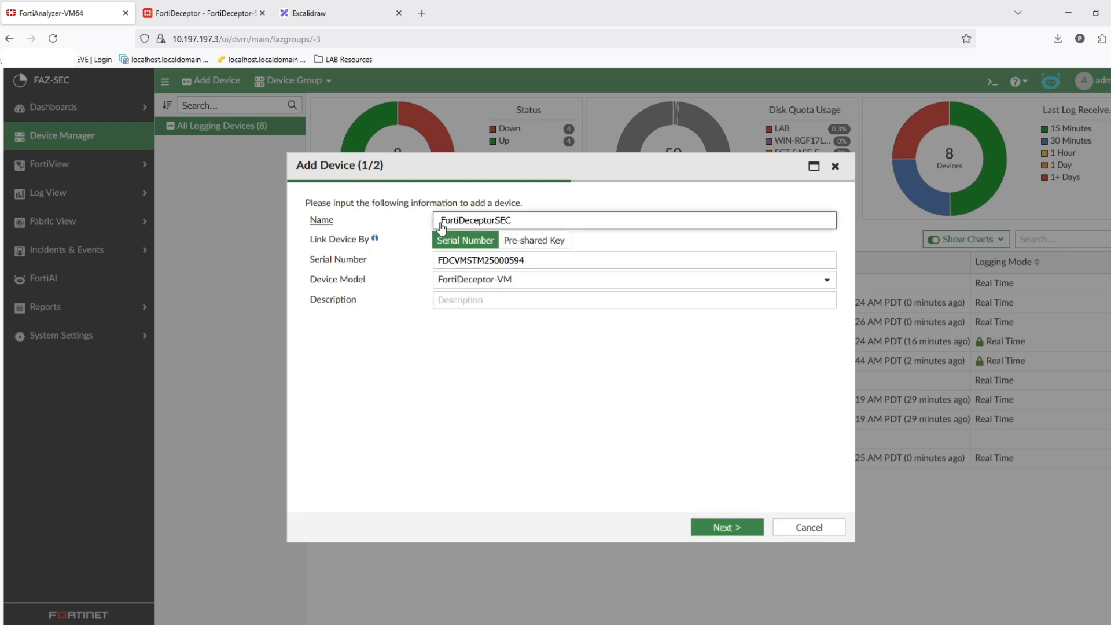
- Remove the leading space from the device name and finish adding the device
key(BackSpace)
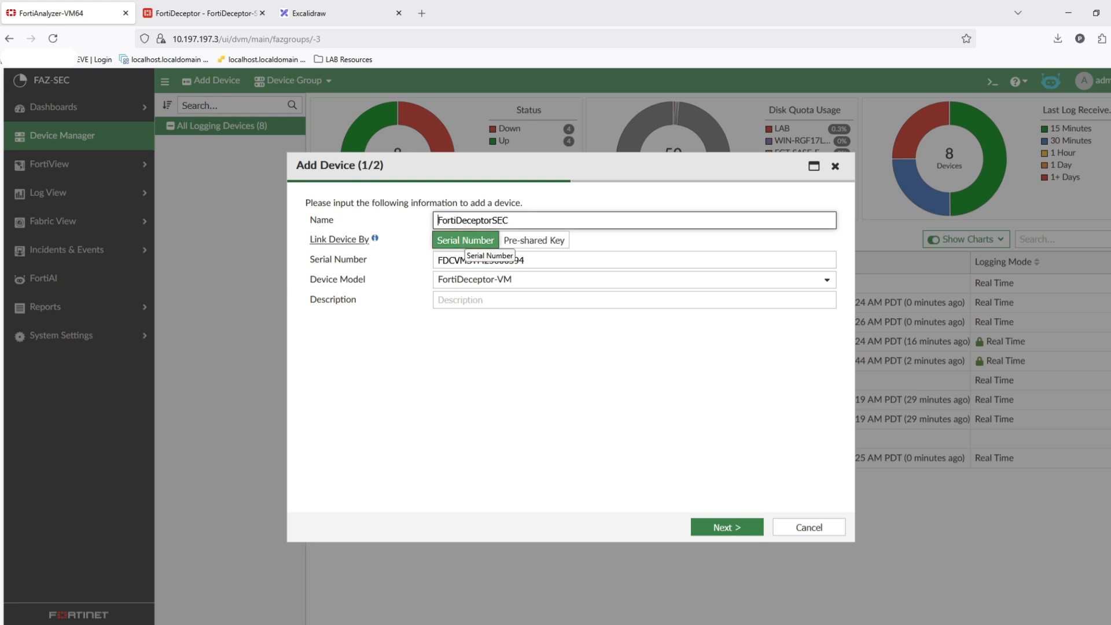
click(726, 527)
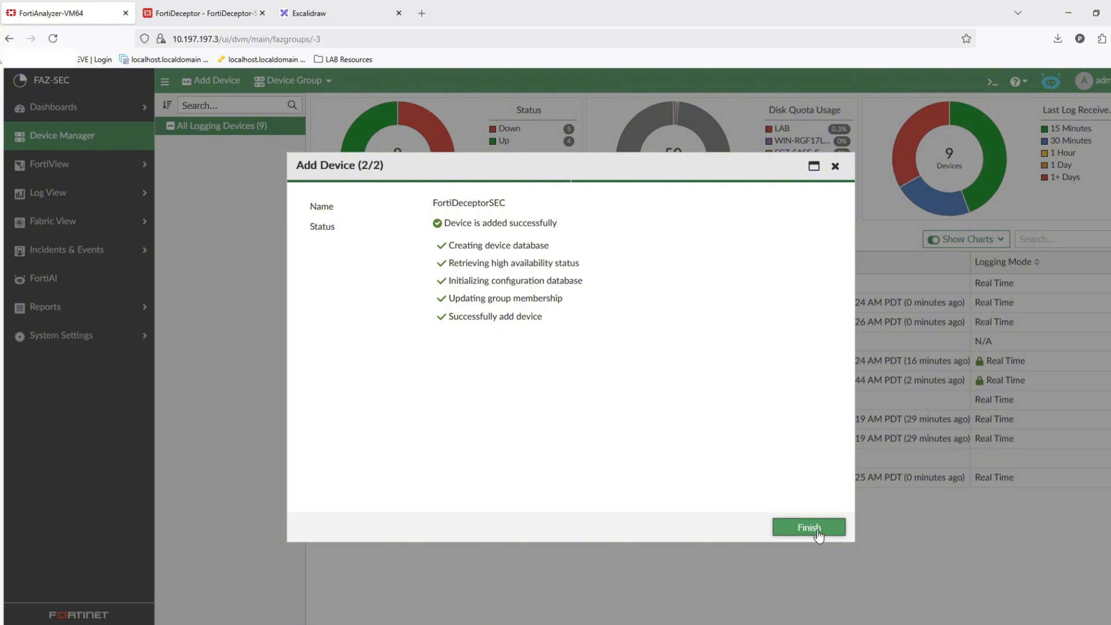
click(818, 537)
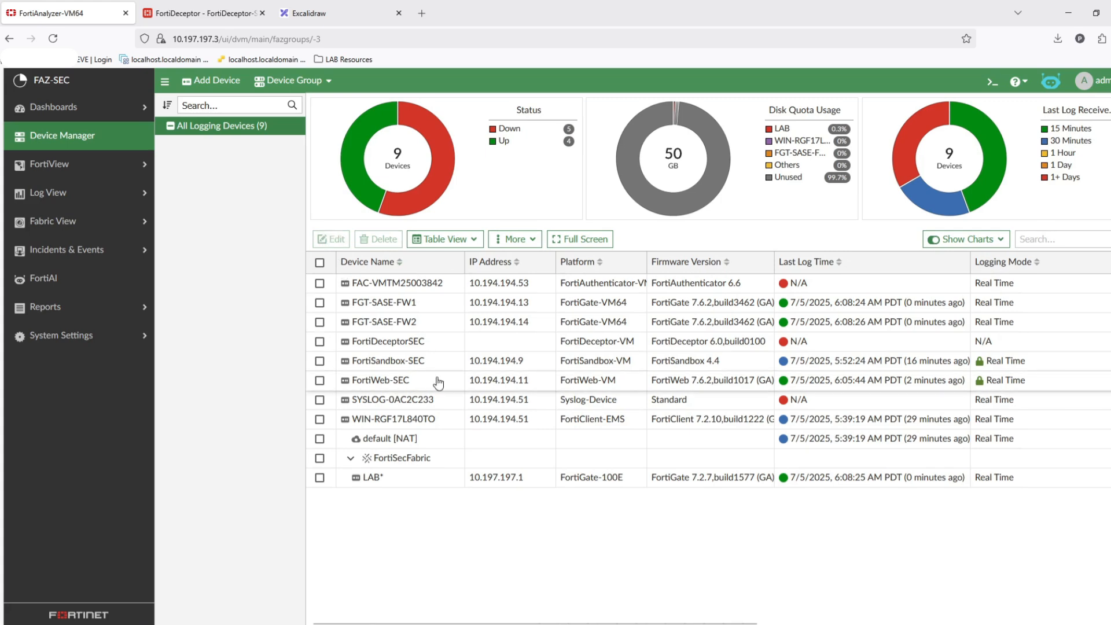
- Review the log server list on FortiDeceptor
click(489, 348)
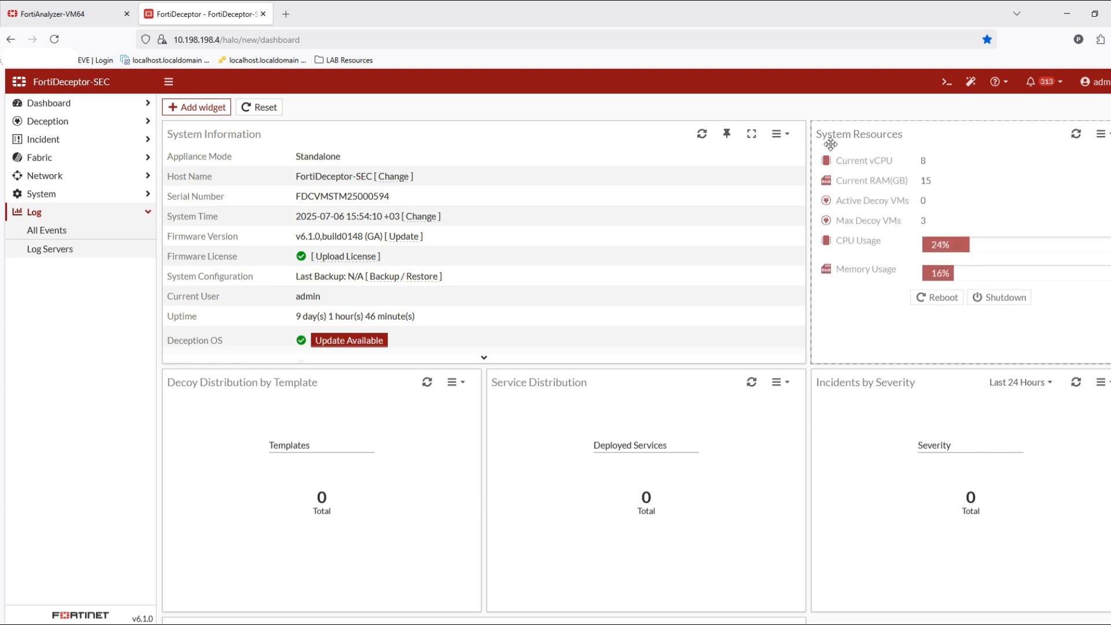
click(62, 250)
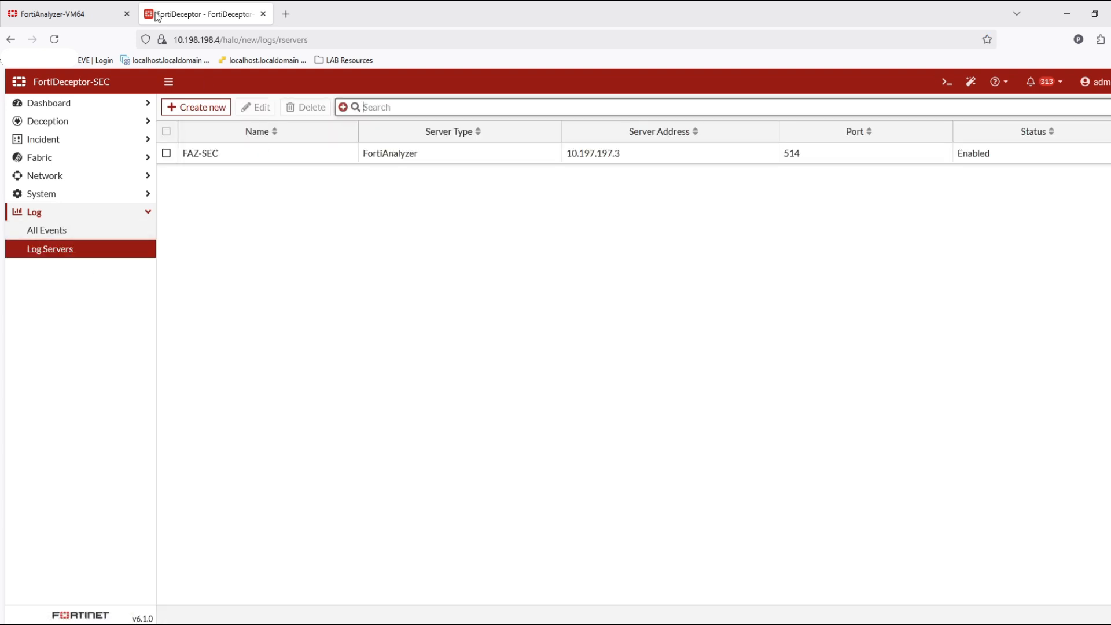
click(92, 6)
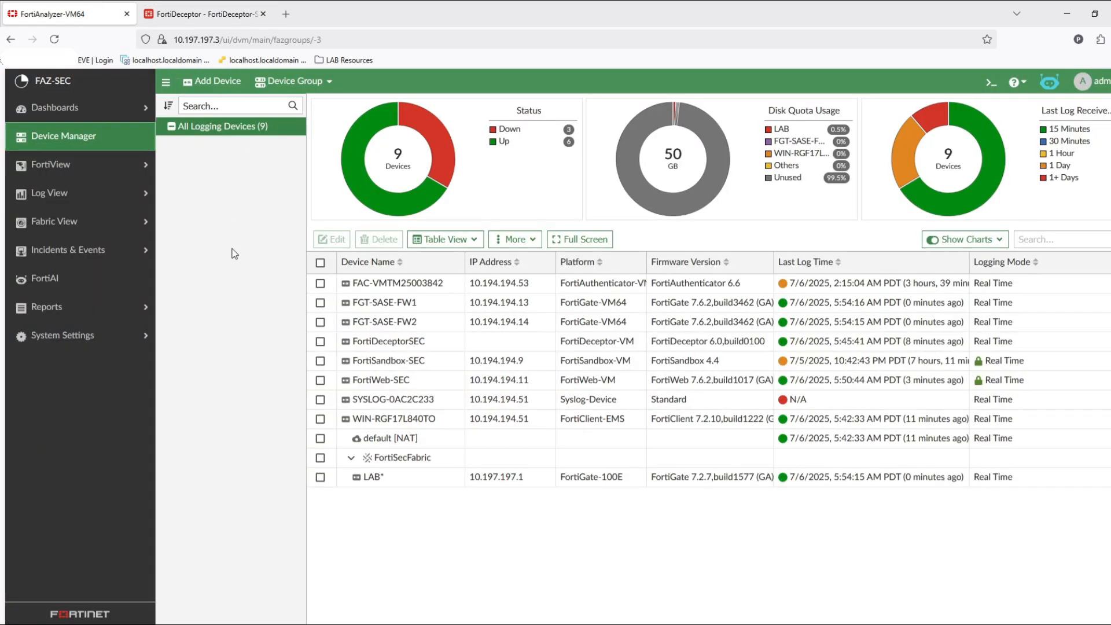
- Check the FortiDeceptorSEC device's status and last log time in the device list
click(84, 139)
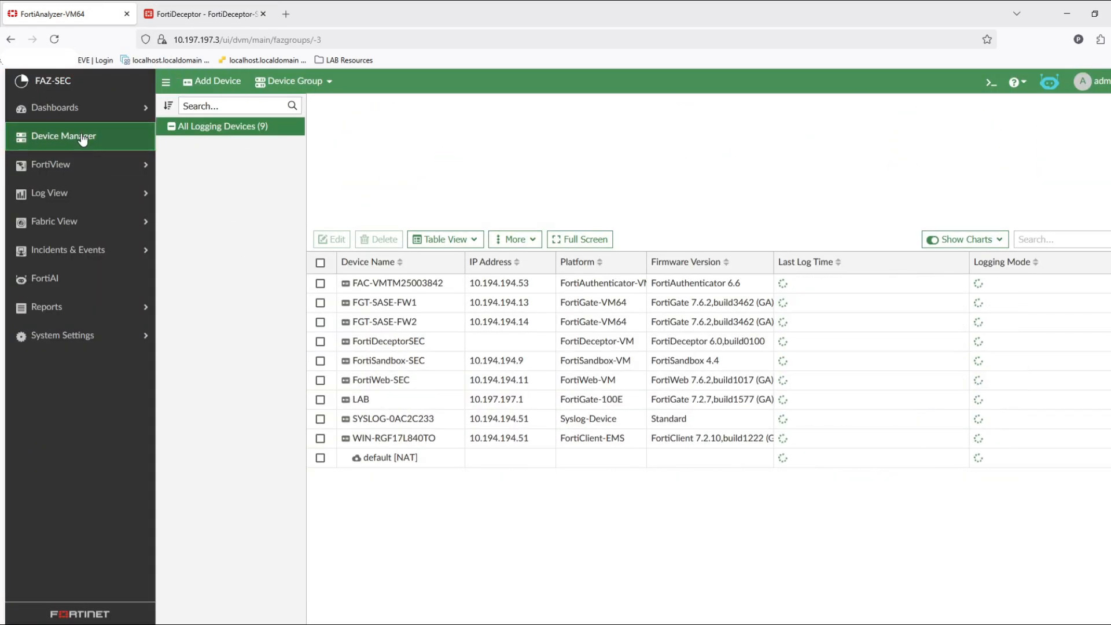
click(436, 343)
scroll(721, 396, right, 5)
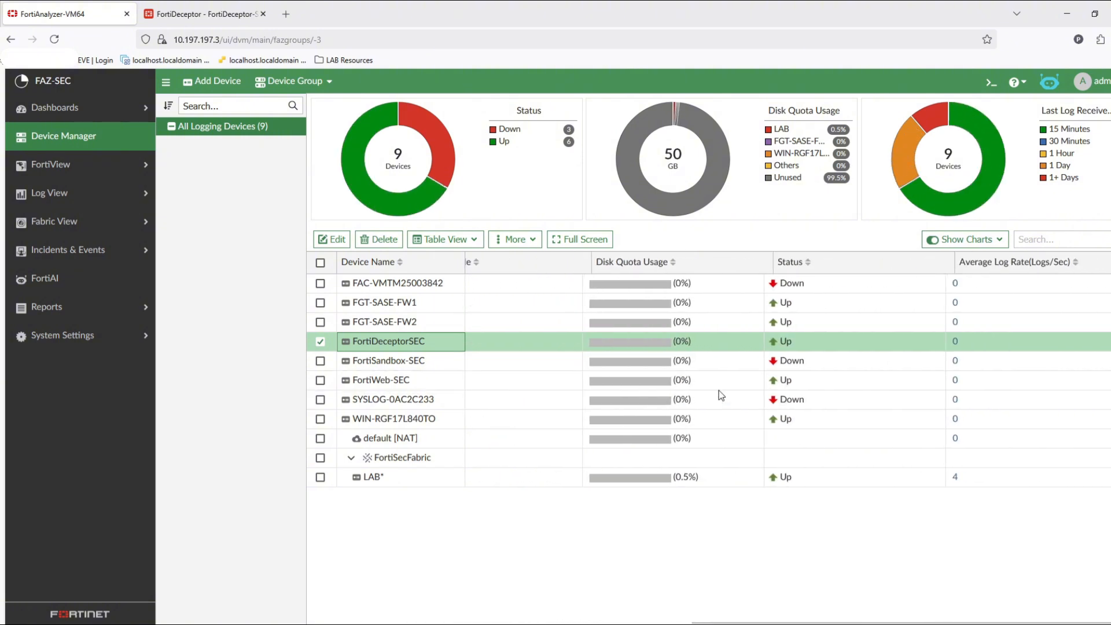
scroll(720, 394, left, 5)
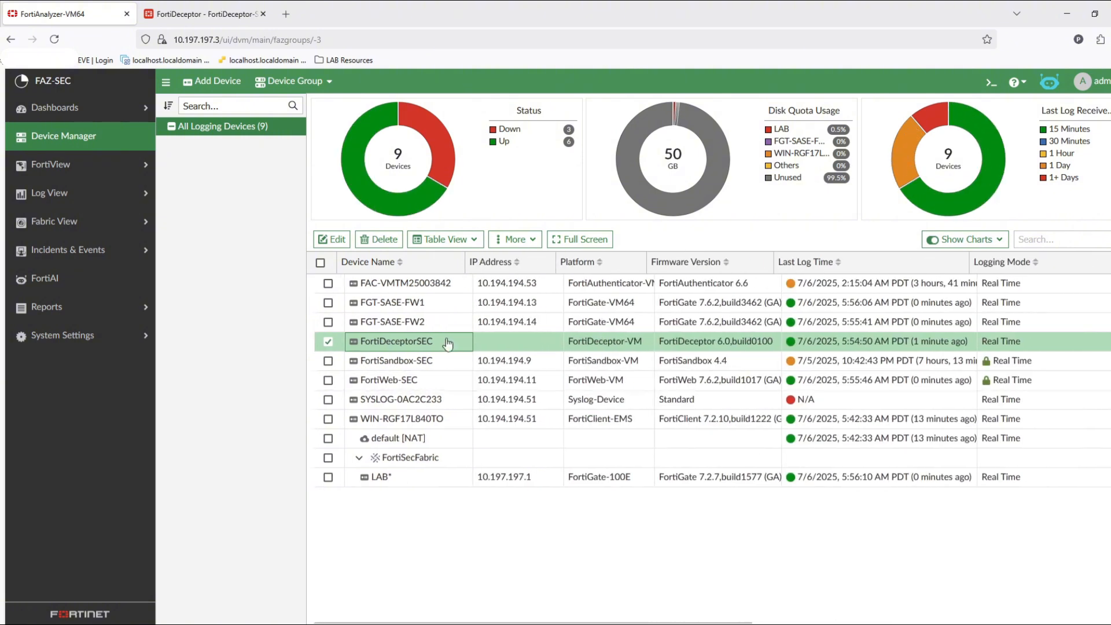
- Open the FortiDeceptor event logs in FortiAnalyzer and set the time range to the last 7 days
click(80, 200)
click(58, 217)
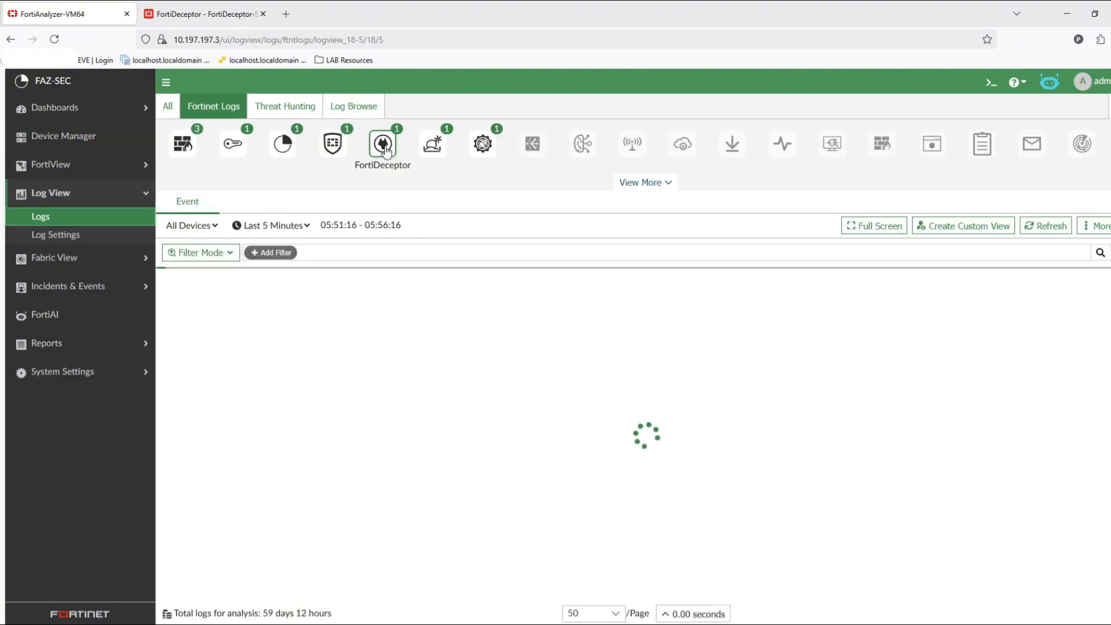
click(305, 226)
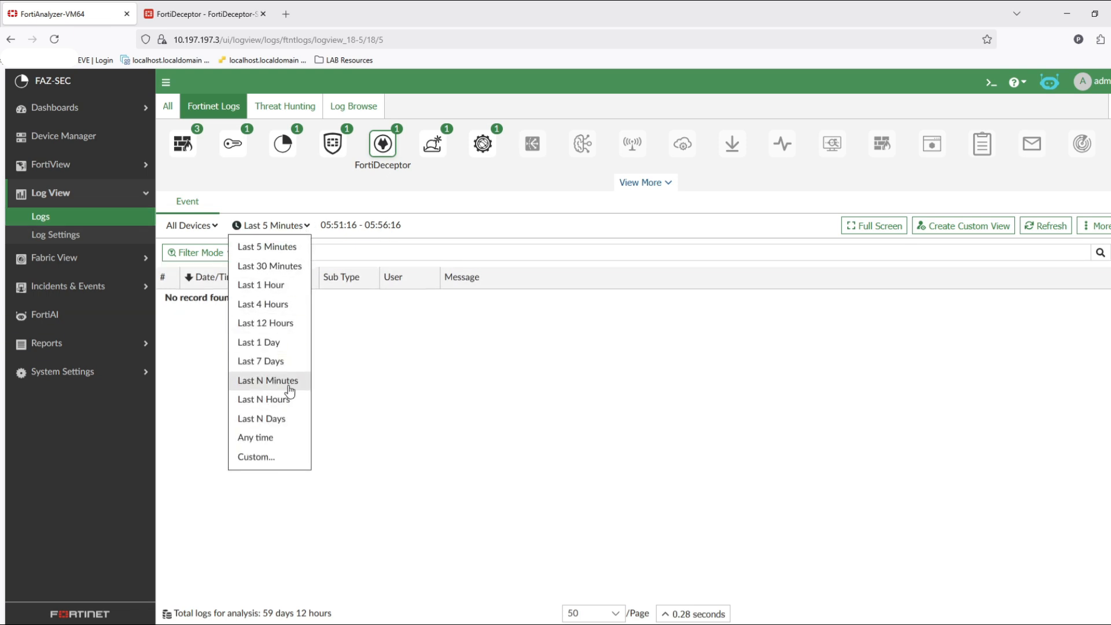
click(296, 363)
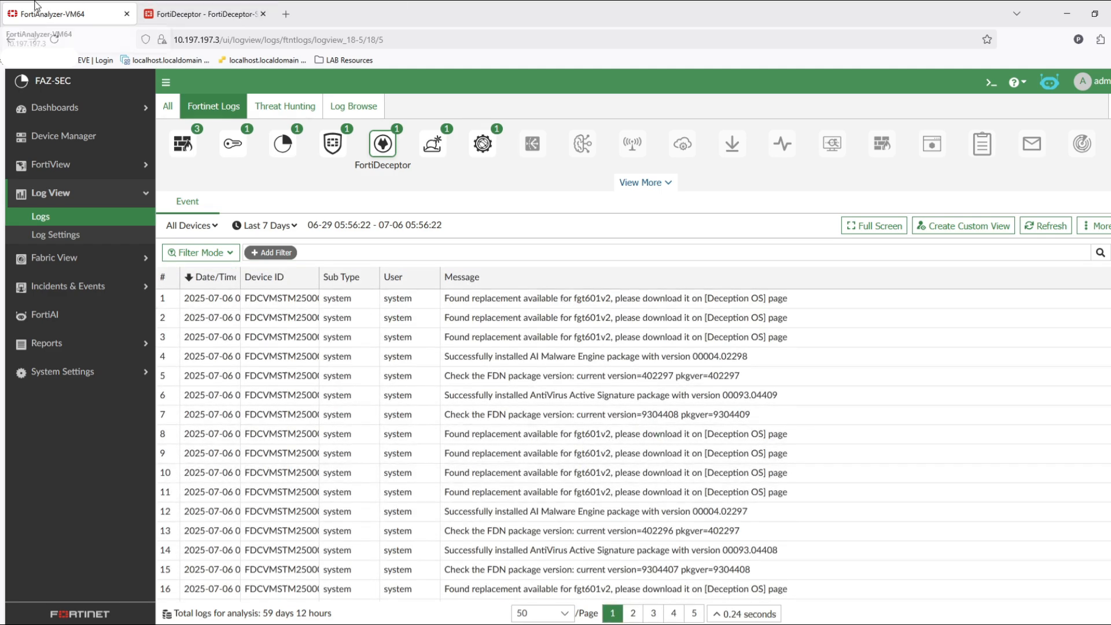
- On FortiDeceptor, add a static route to 10.194.194.0/24 through gateway 10.198.198.1 on port1
click(198, 10)
click(58, 177)
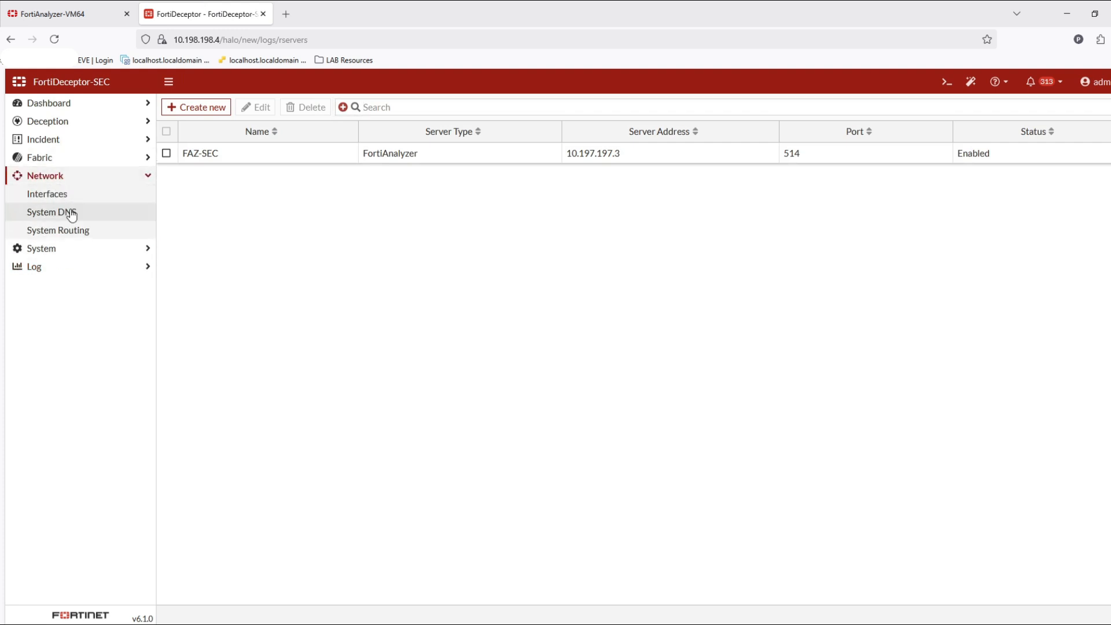
click(79, 247)
click(107, 193)
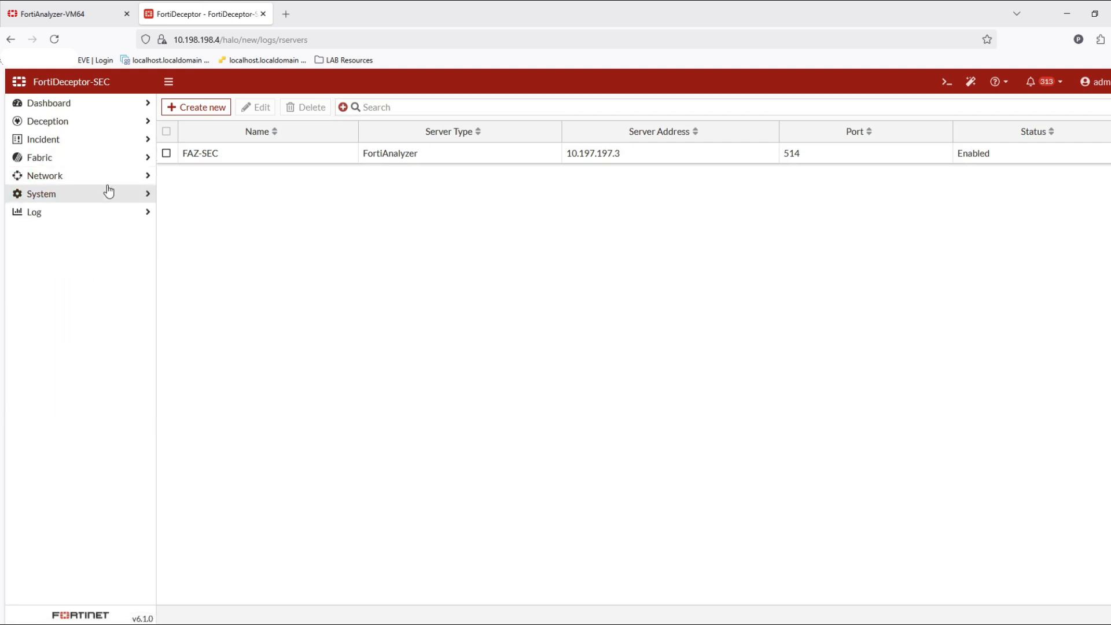
click(107, 177)
click(74, 232)
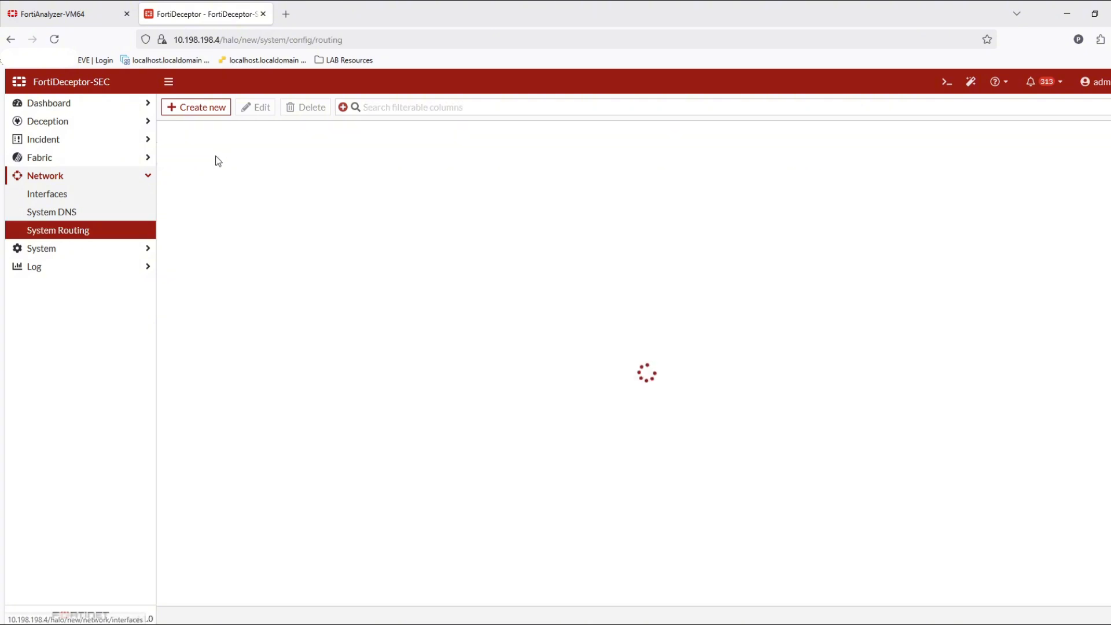
click(218, 107)
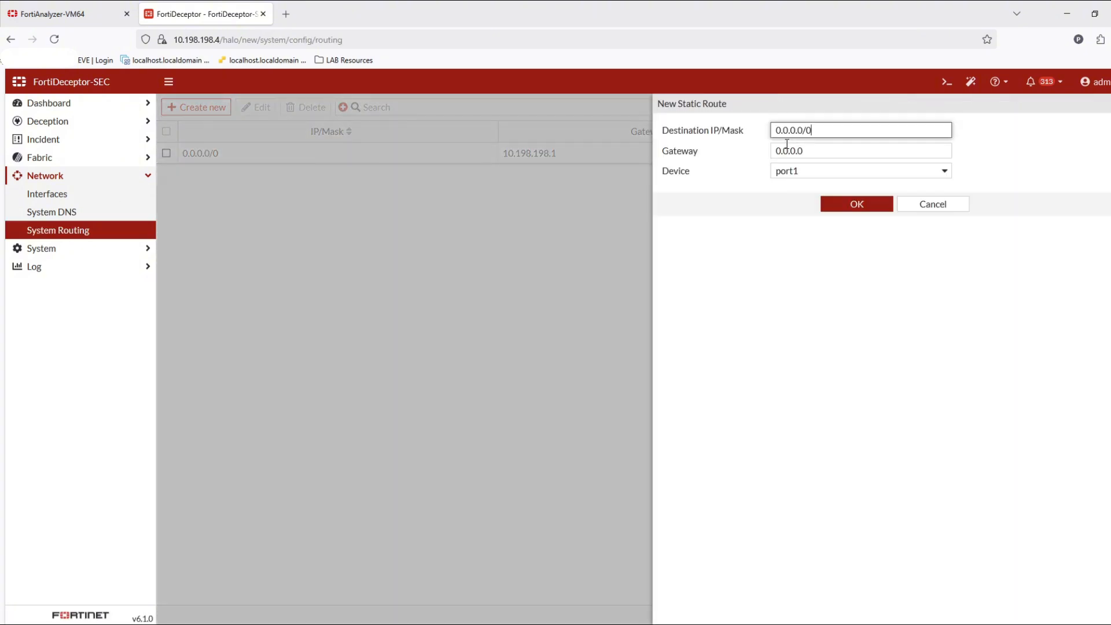
key(ctrl+a)
text(1)
key(Tab)
text(1)
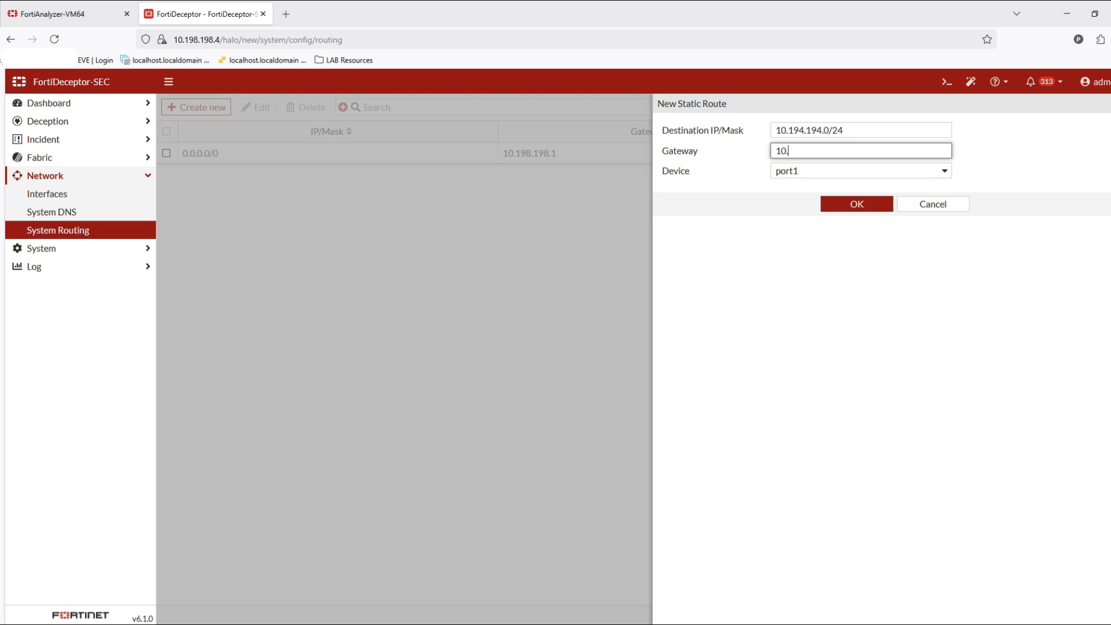
text(.198)
key(Return)
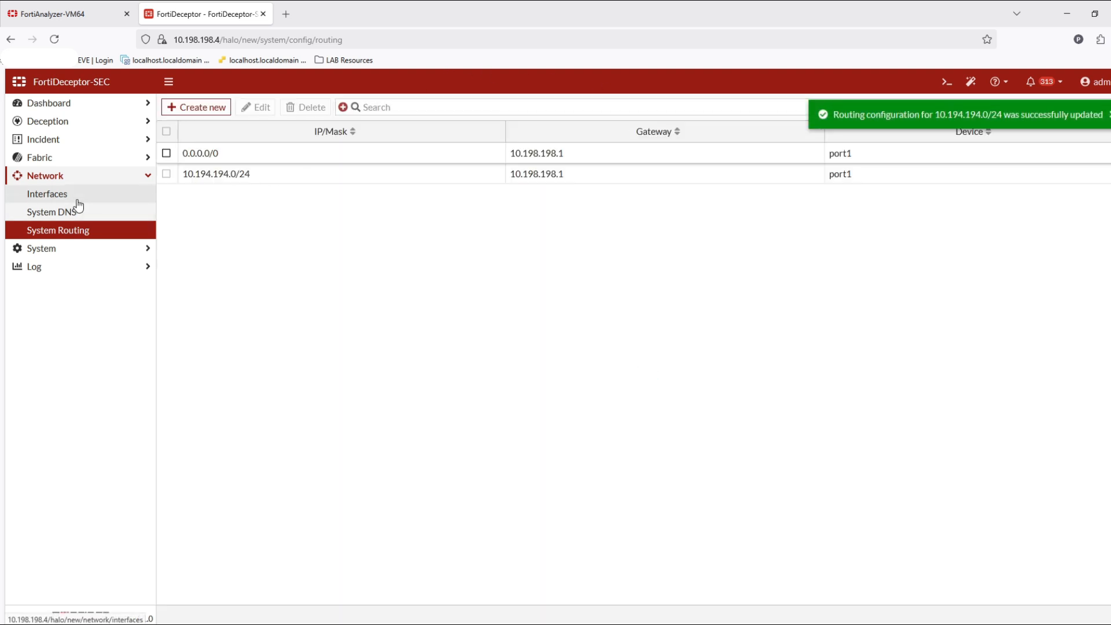
- Edit the port6 network interface, confirm the warning, and set its interface status to down
click(108, 200)
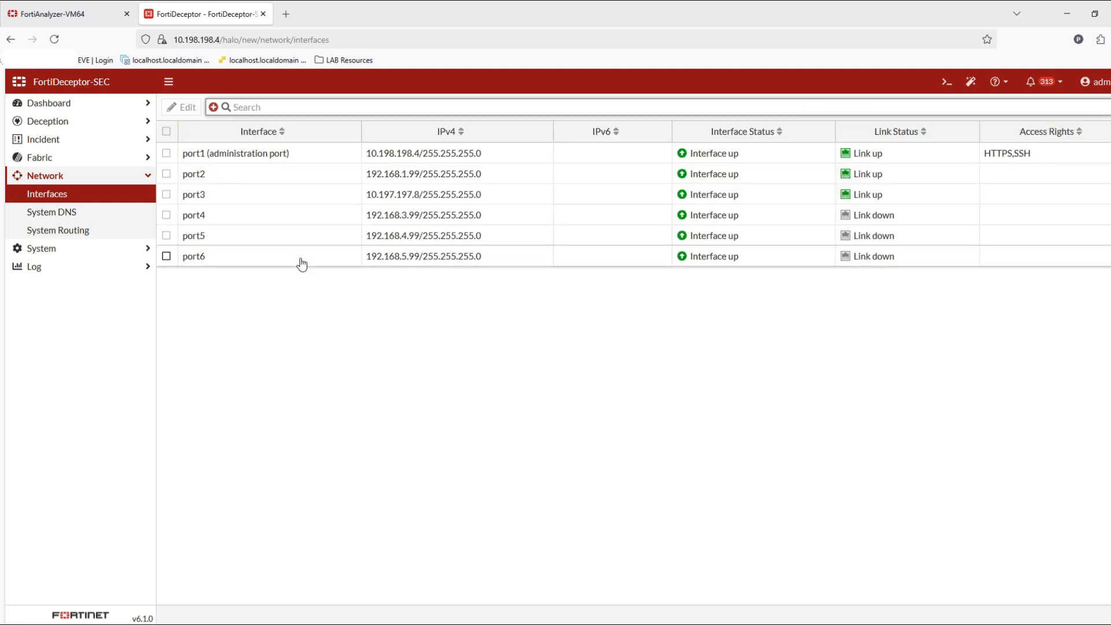
double_click(300, 259)
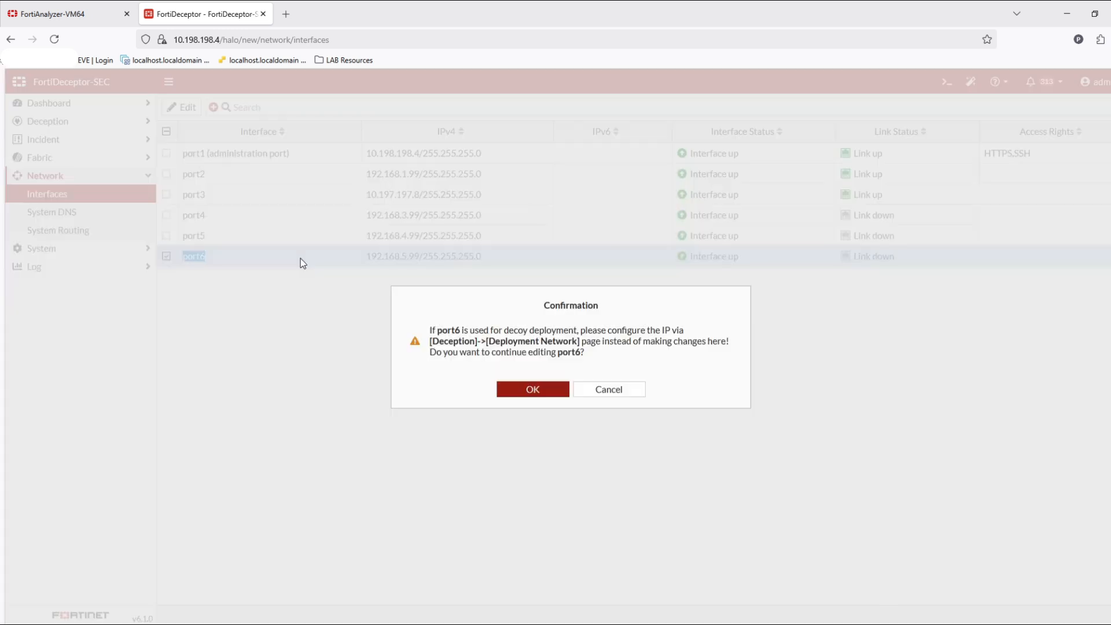
click(533, 390)
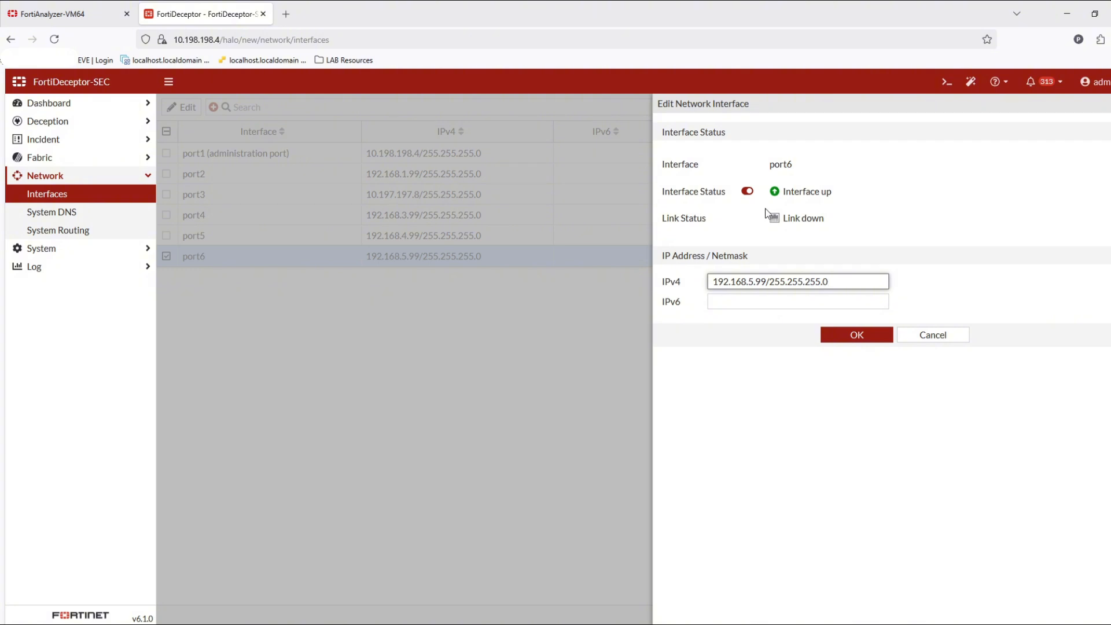
click(747, 191)
click(849, 338)
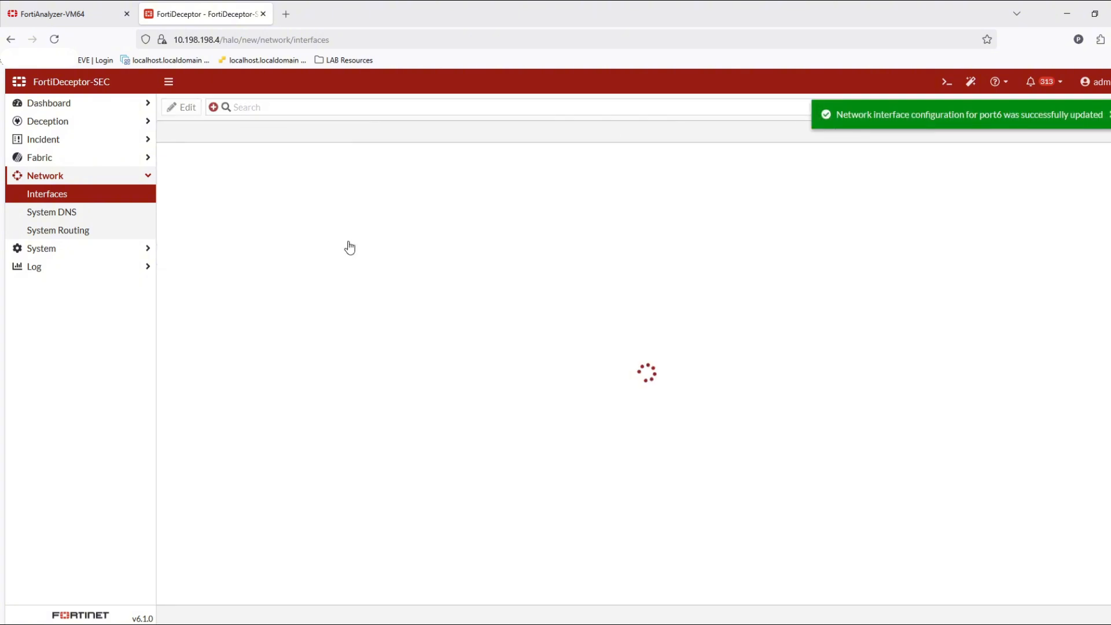
- Edit the port5 network interface, confirm the warning, and set its interface status to down
double_click(349, 240)
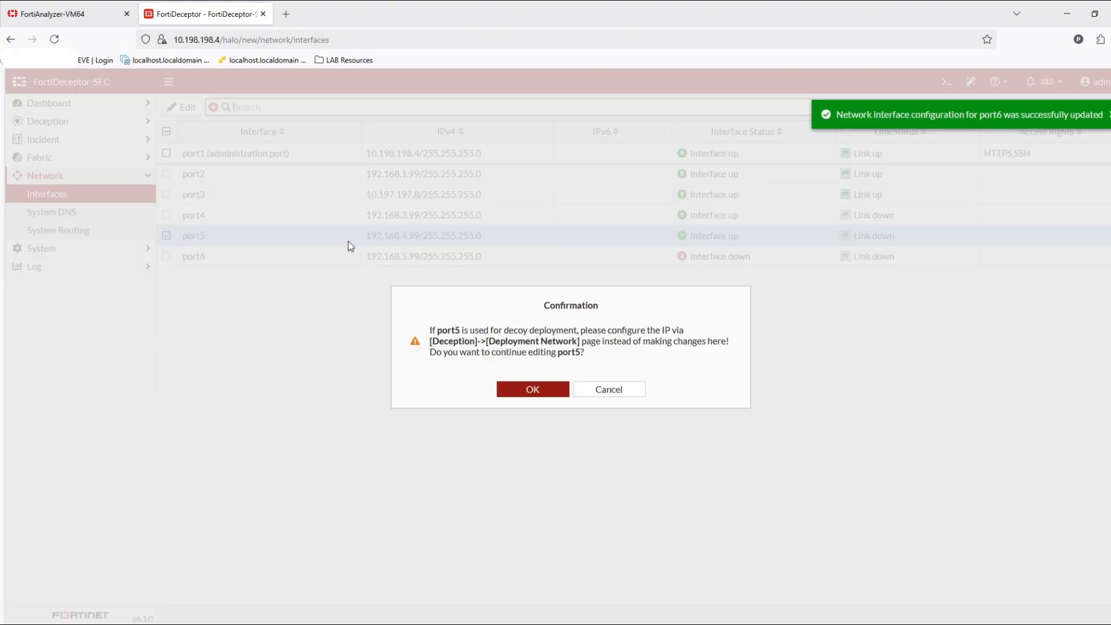
click(551, 395)
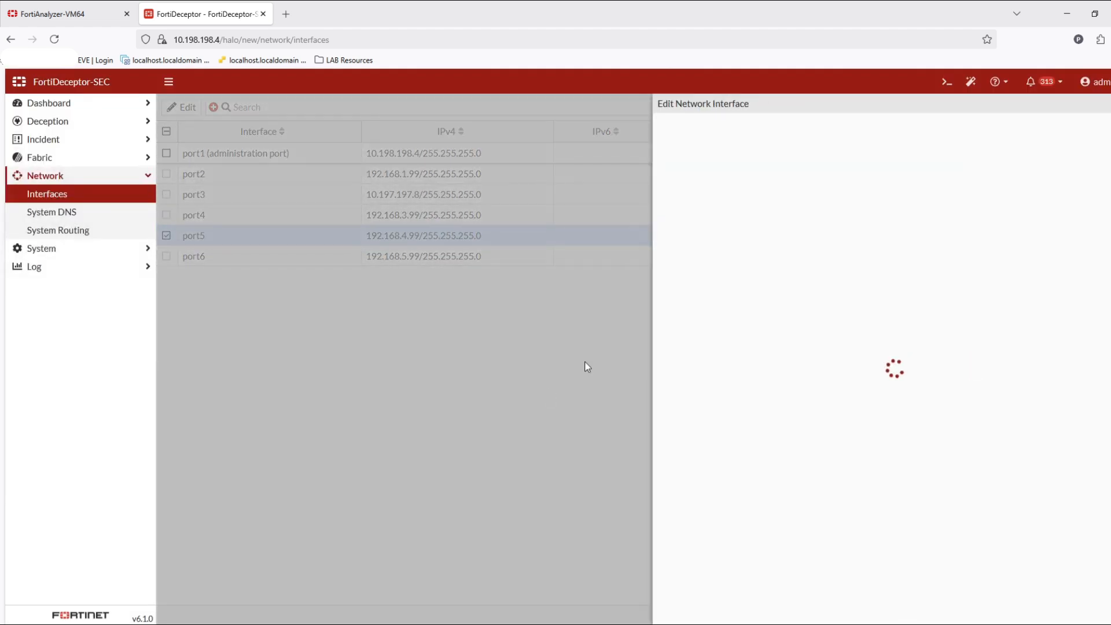
click(748, 191)
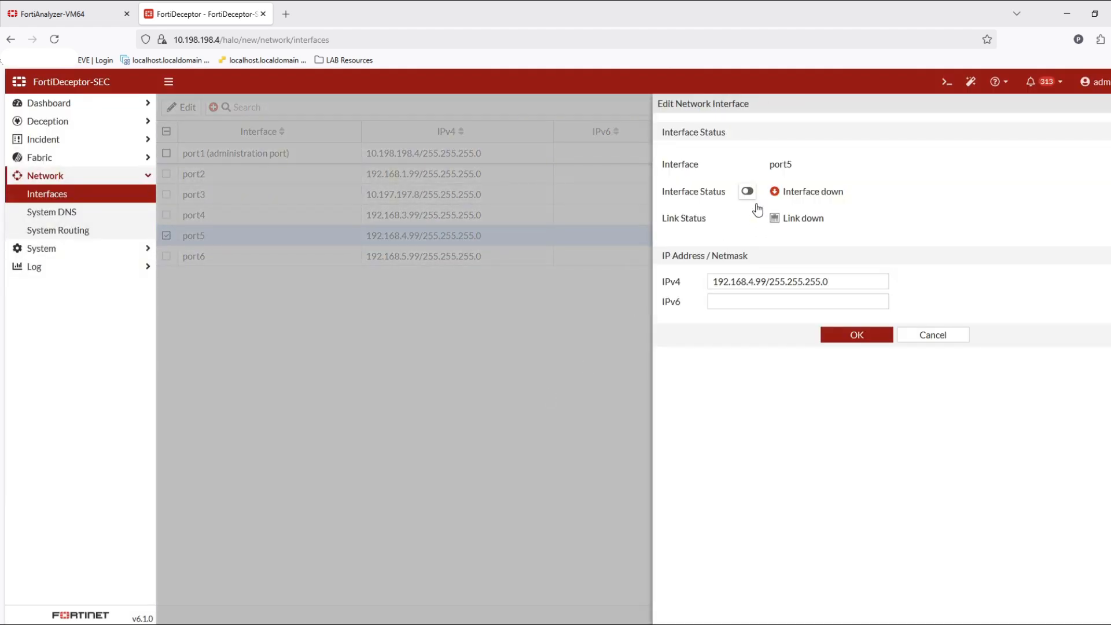
click(844, 336)
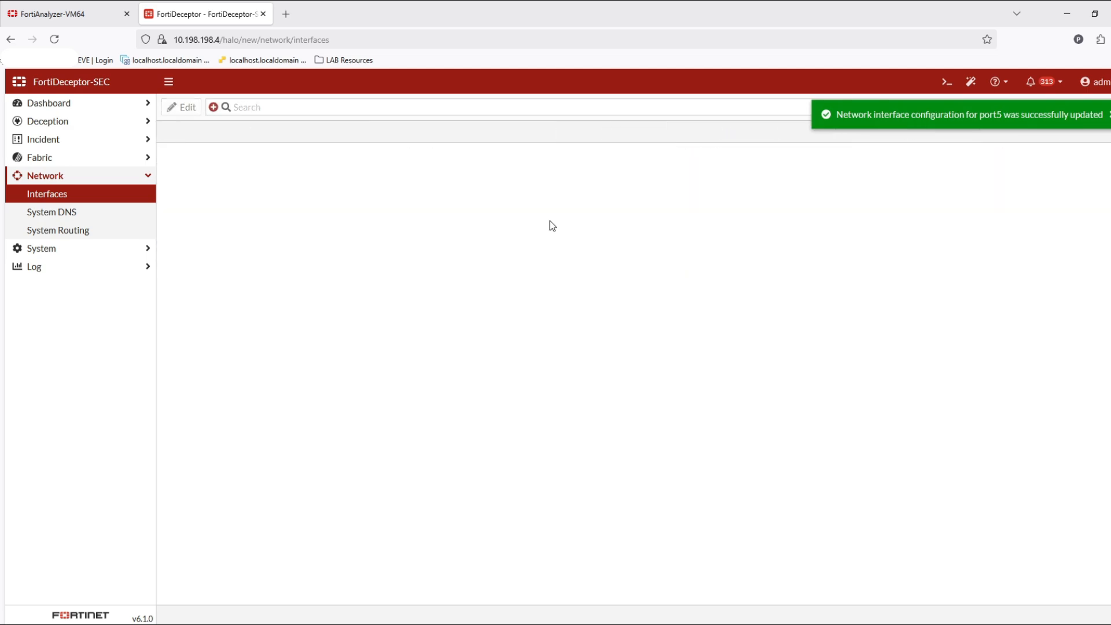
- Edit the port4 network interface, confirm the warning, and set its interface status to down
double_click(403, 223)
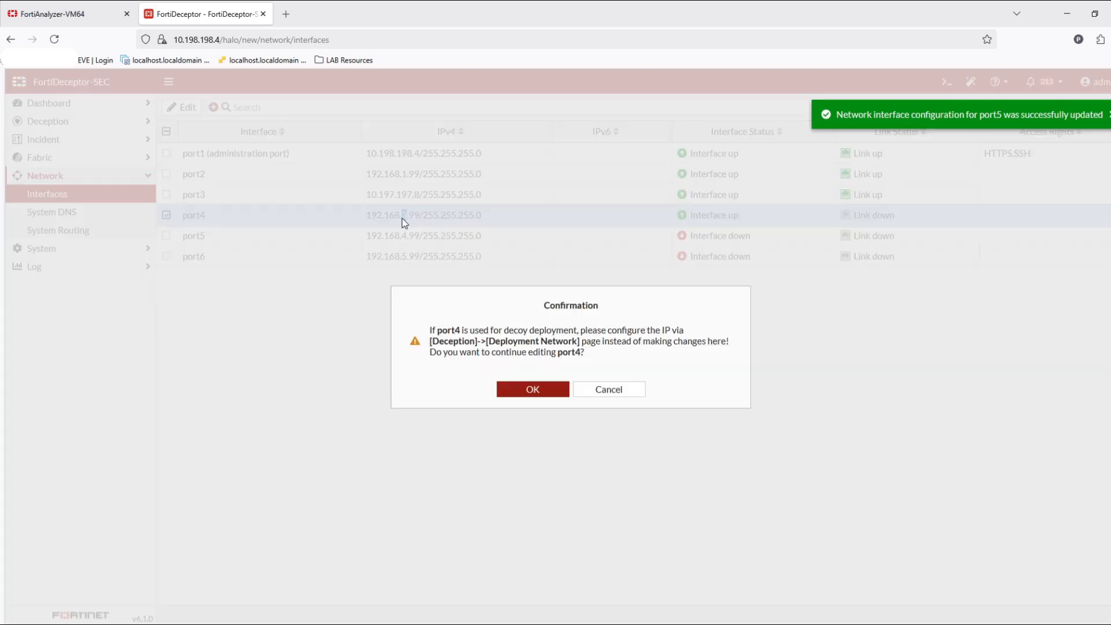
click(529, 392)
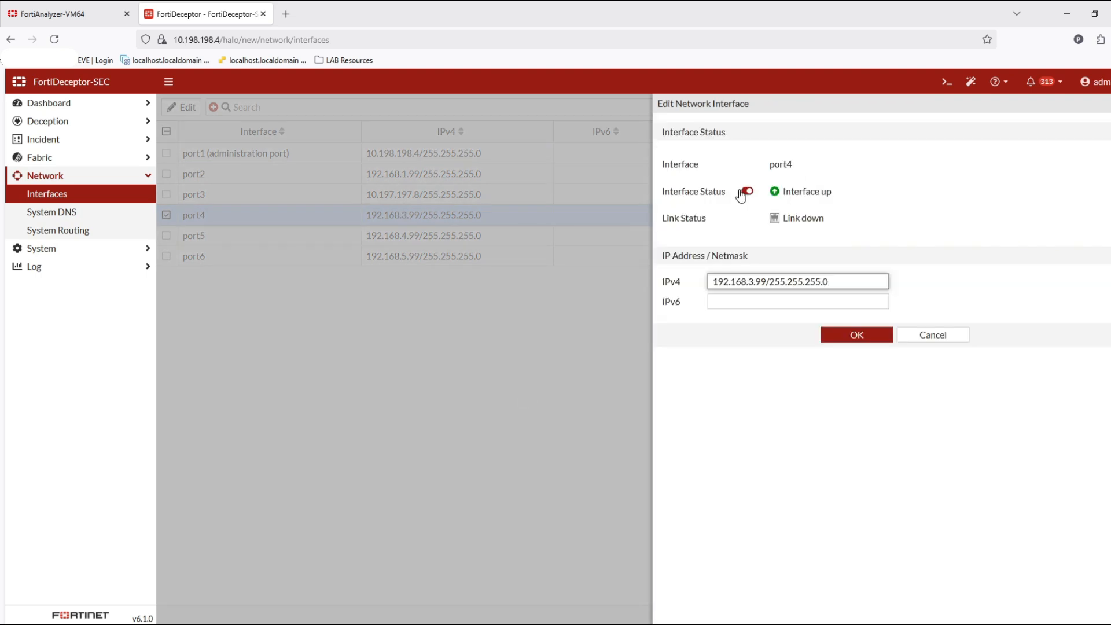
click(745, 191)
click(852, 342)
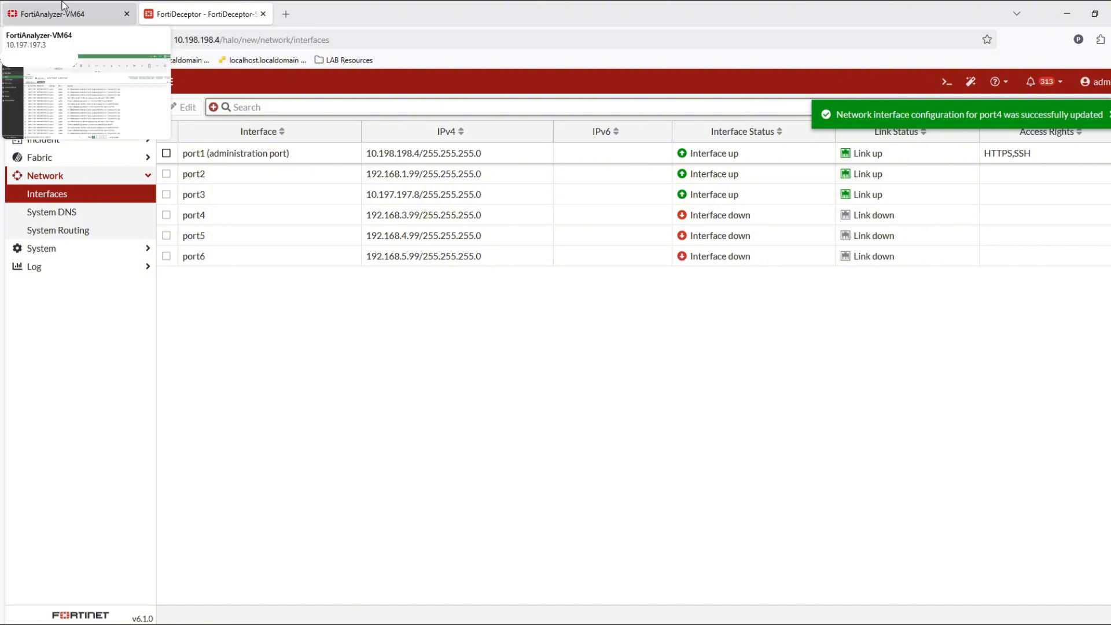
- Back in FortiAnalyzer, refresh the FortiDeceptor logs and narrow the time range to the last 5 minutes
click(64, 9)
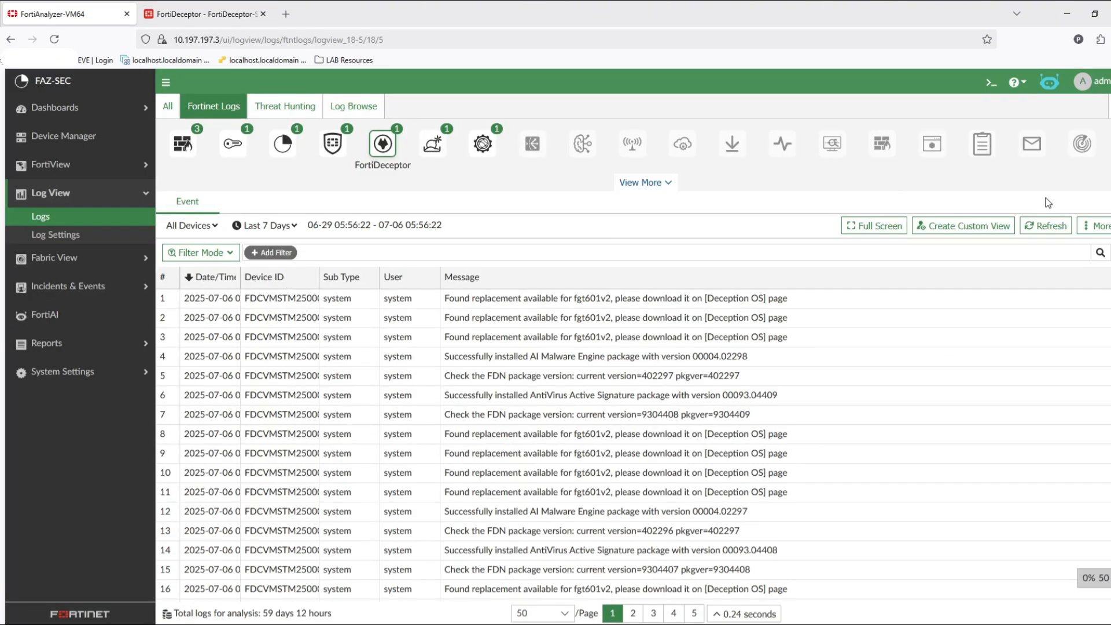
click(1050, 229)
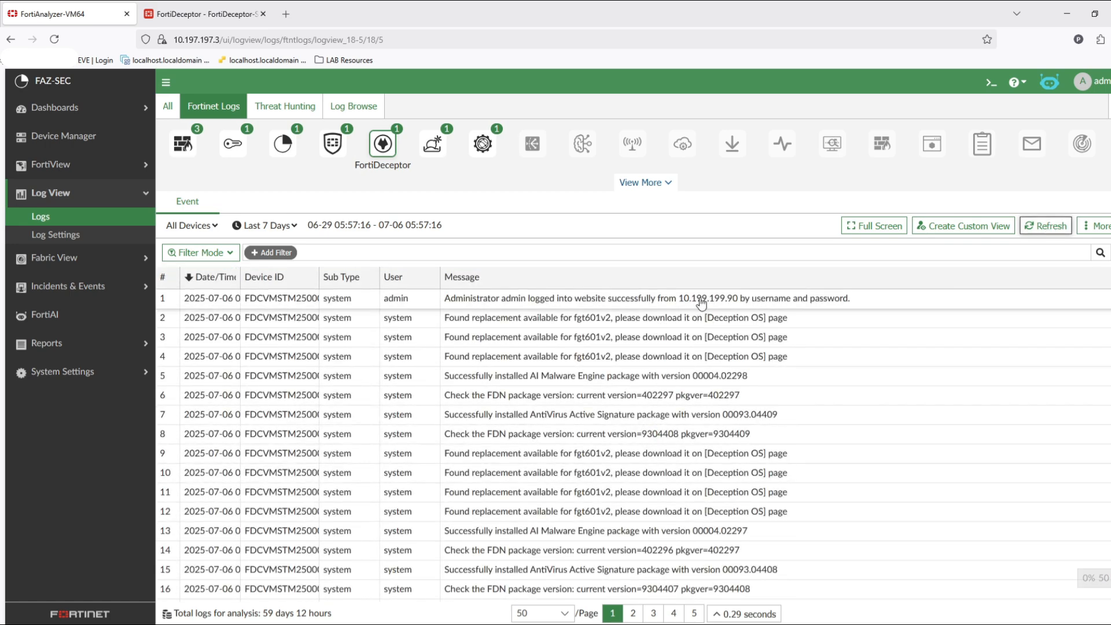
click(268, 230)
click(273, 248)
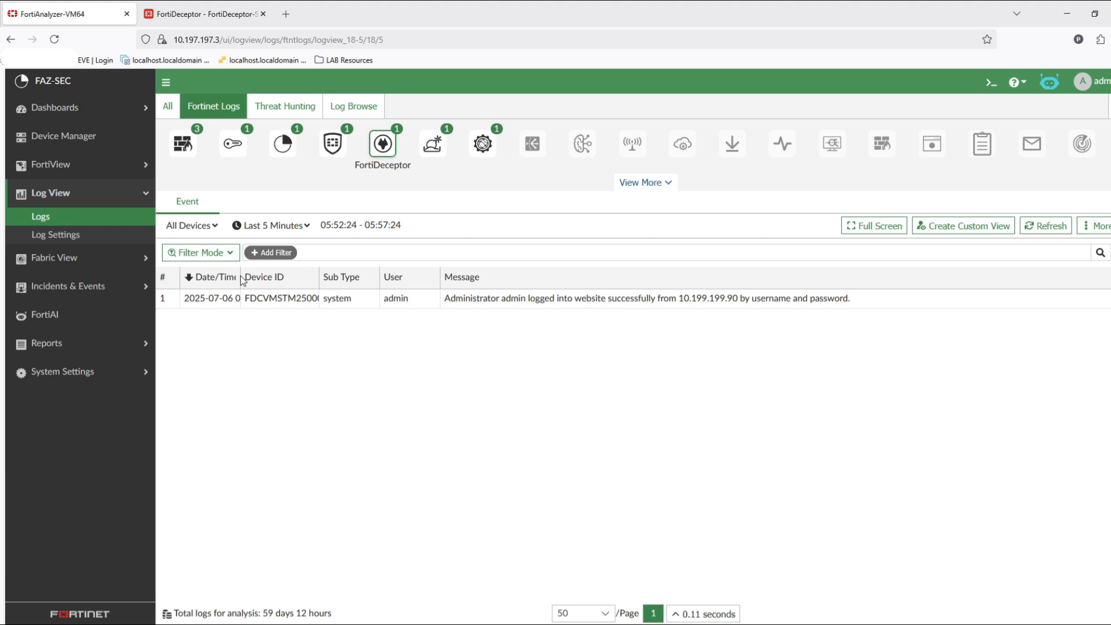
- Open and examine the details of the administrator login log entry, widening the details panel
double_click(308, 302)
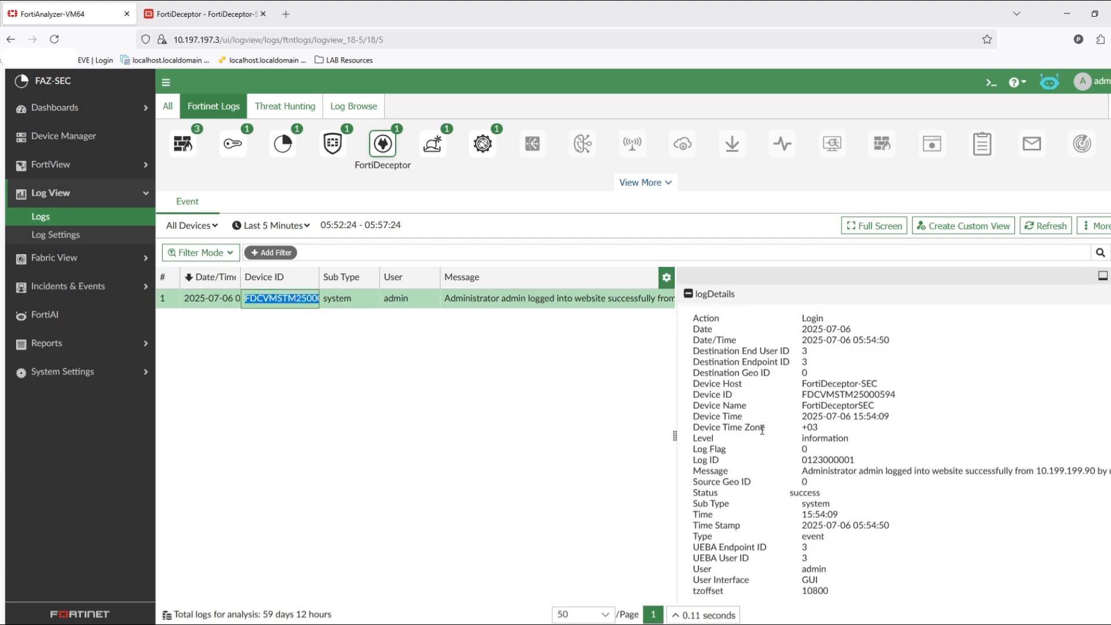
scroll(856, 458, down, 1)
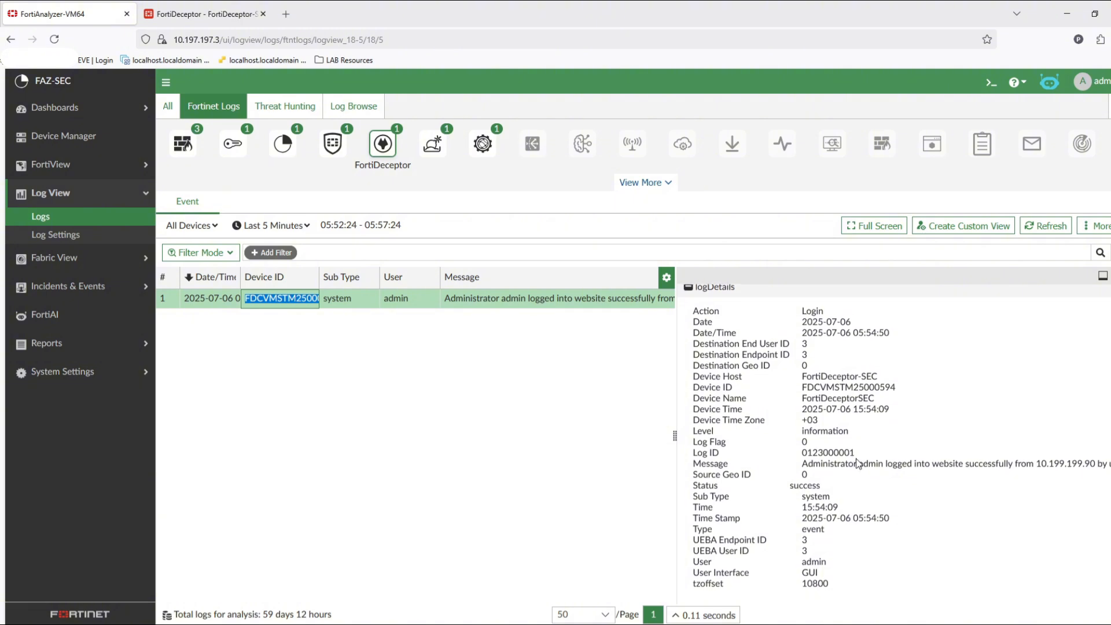
triple_click(870, 465)
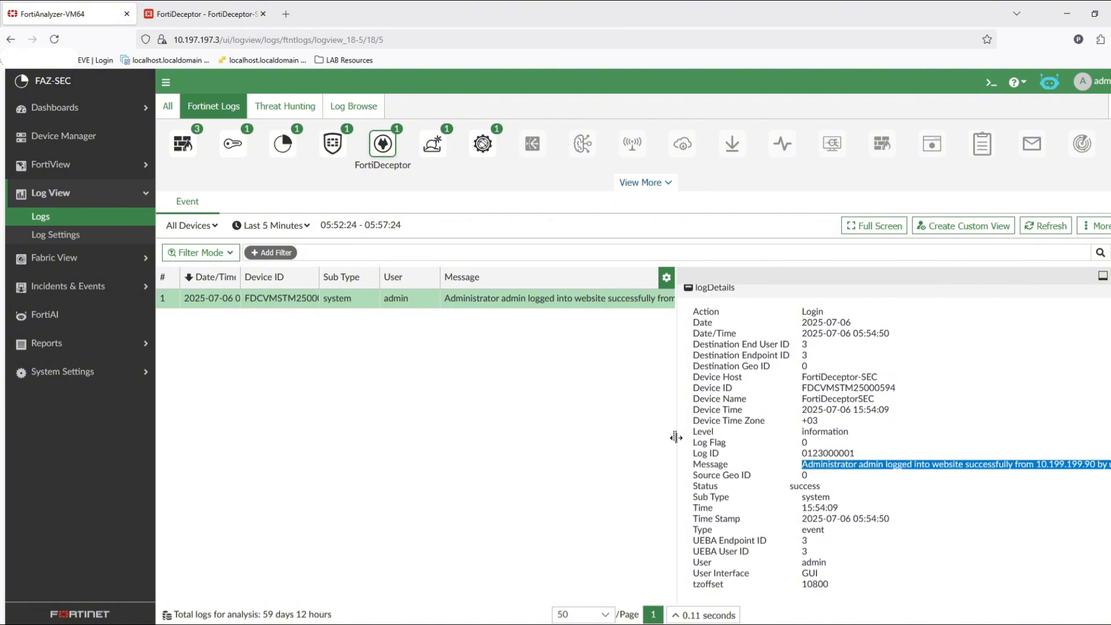
drag(676, 437, 578, 434)
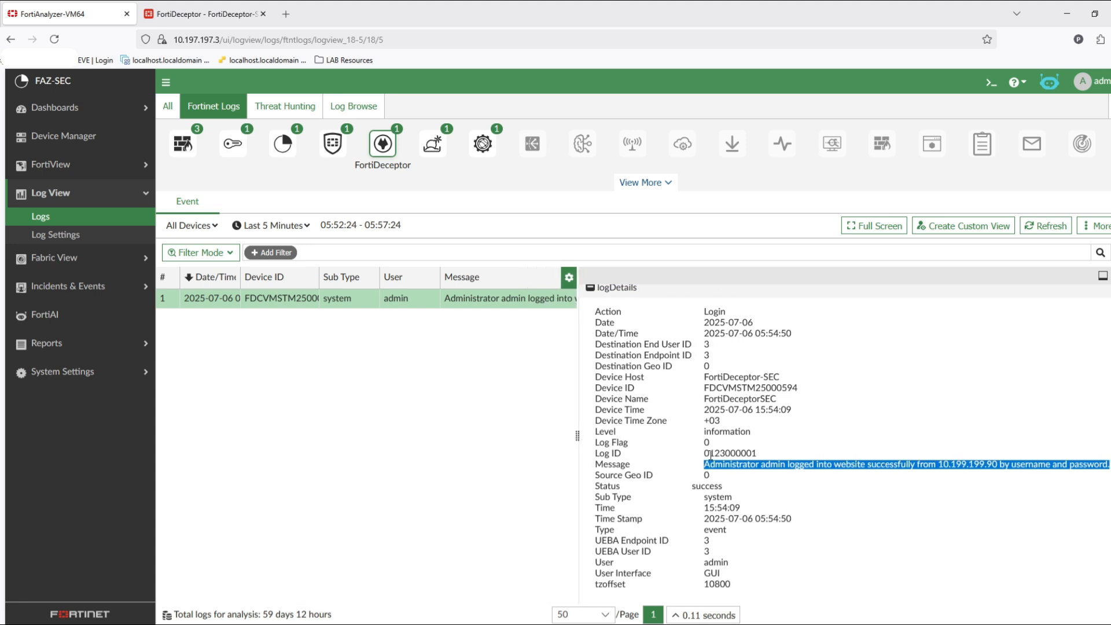
click(813, 477)
scroll(813, 478, down, 2)
scroll(813, 477, up, 2)
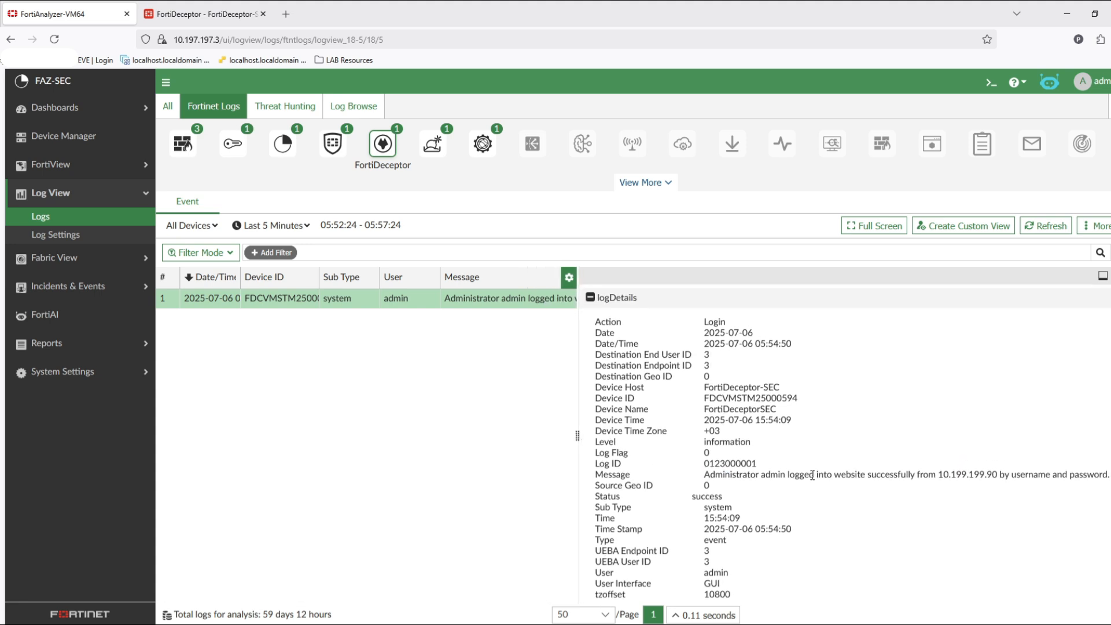
double_click(722, 570)
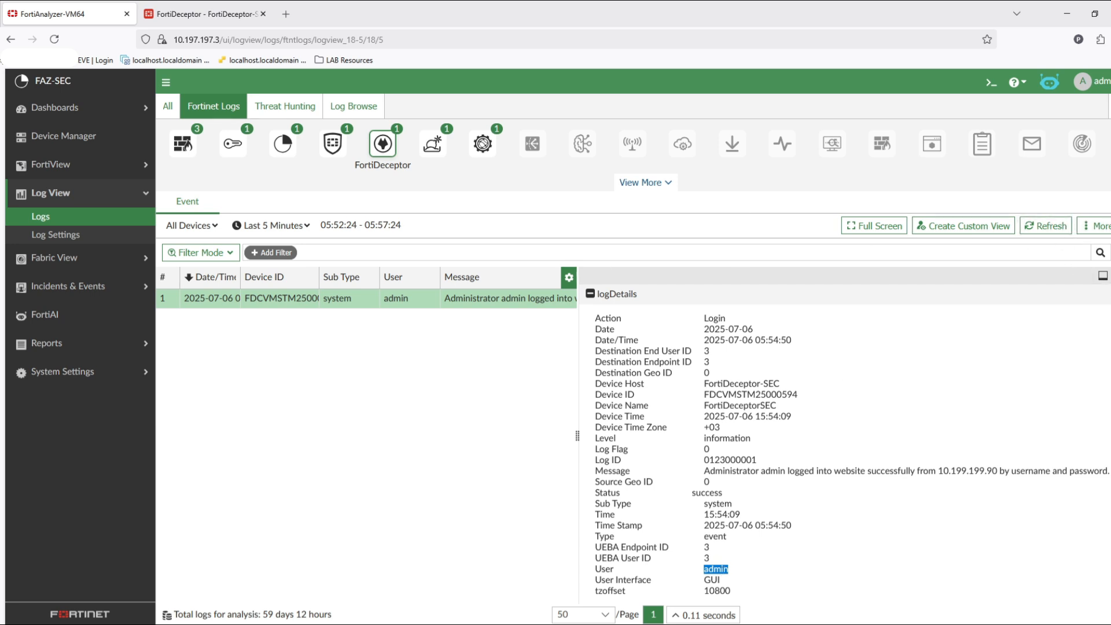
triple_click(799, 339)
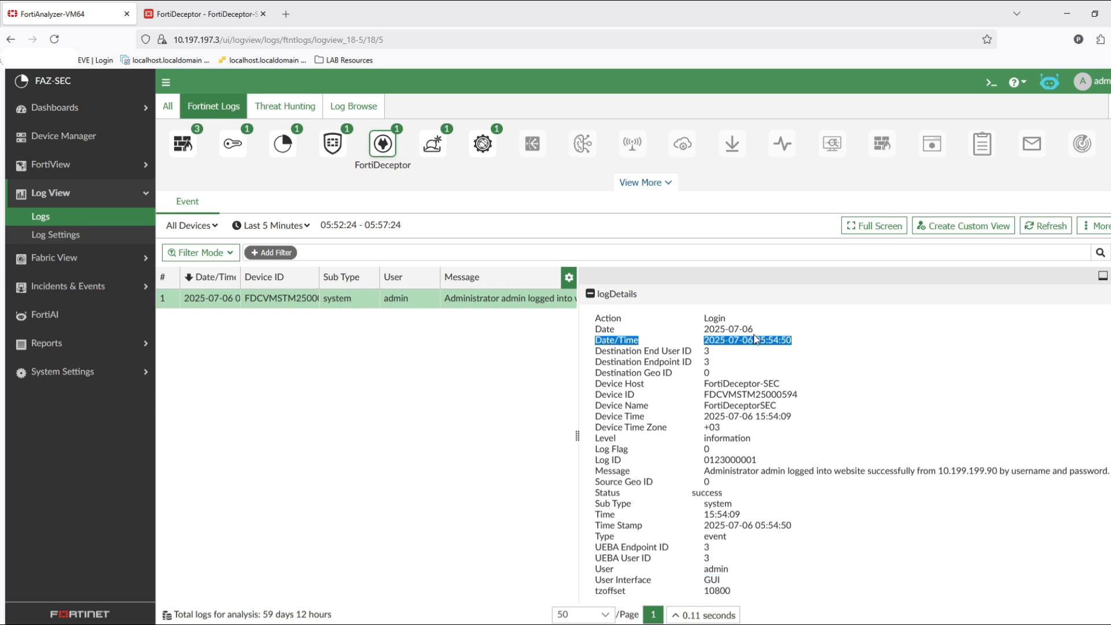
click(825, 358)
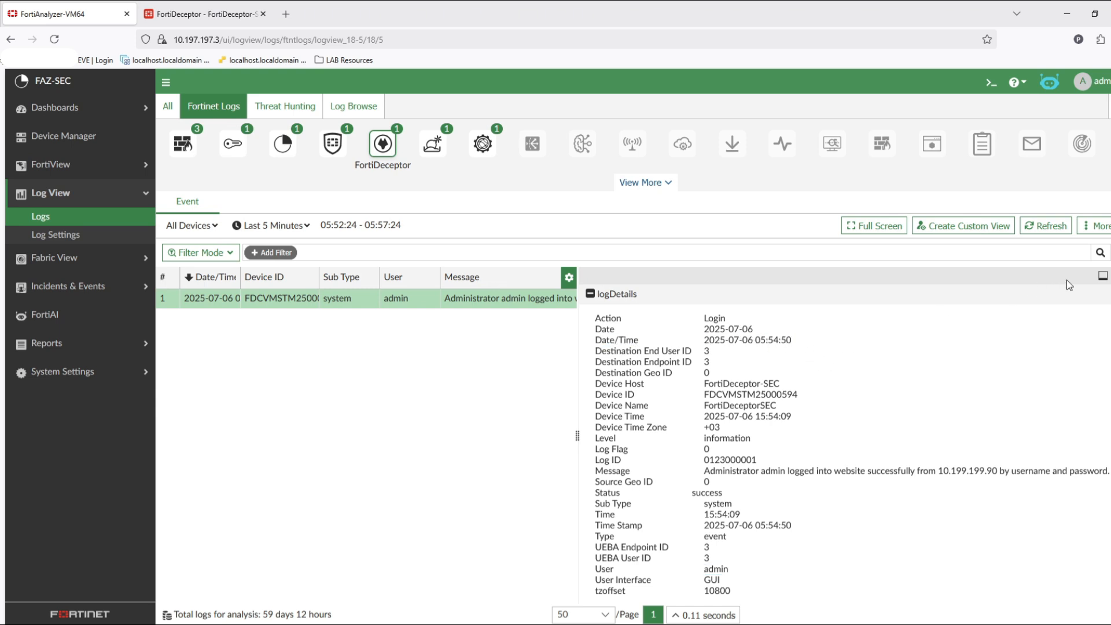
- Refresh the log list and open the details of the routing configuration log entry
click(1063, 228)
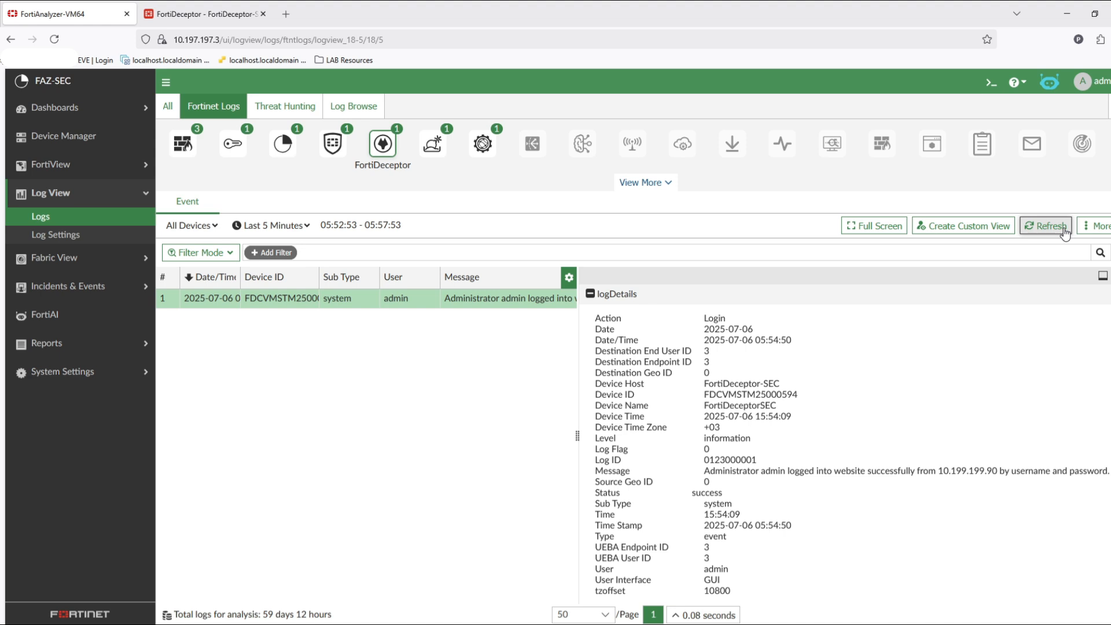
click(1063, 227)
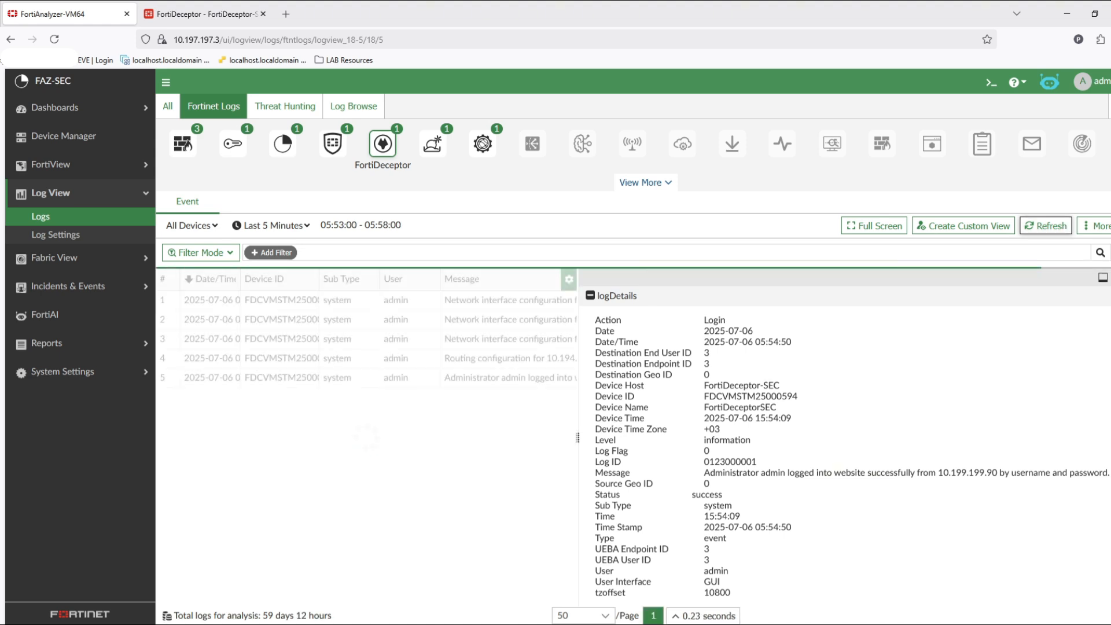
click(1110, 278)
double_click(624, 359)
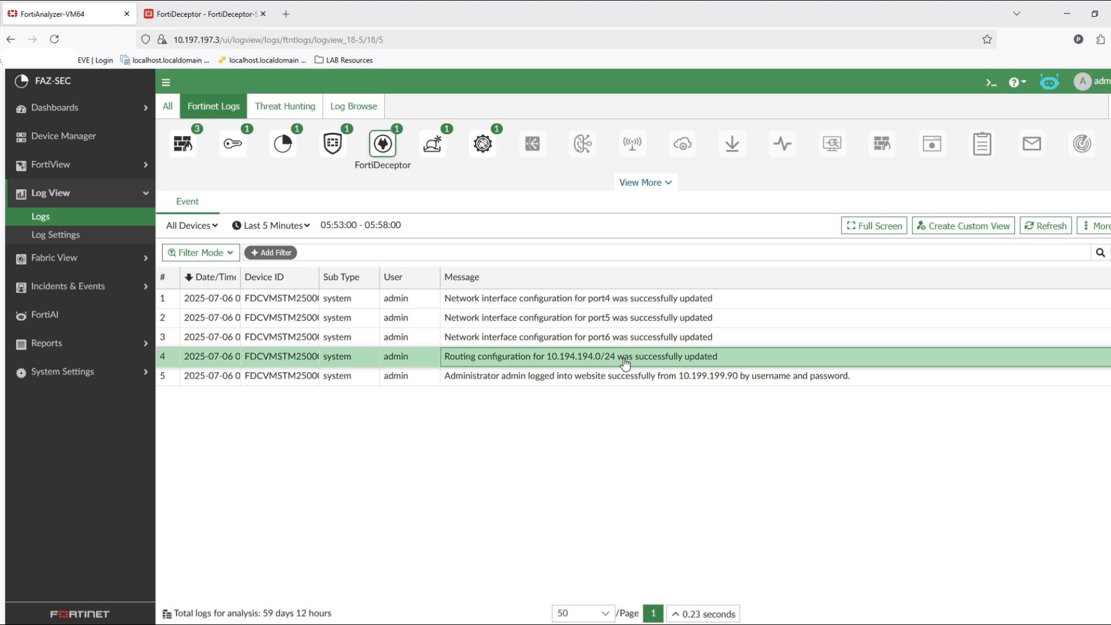
click(847, 448)
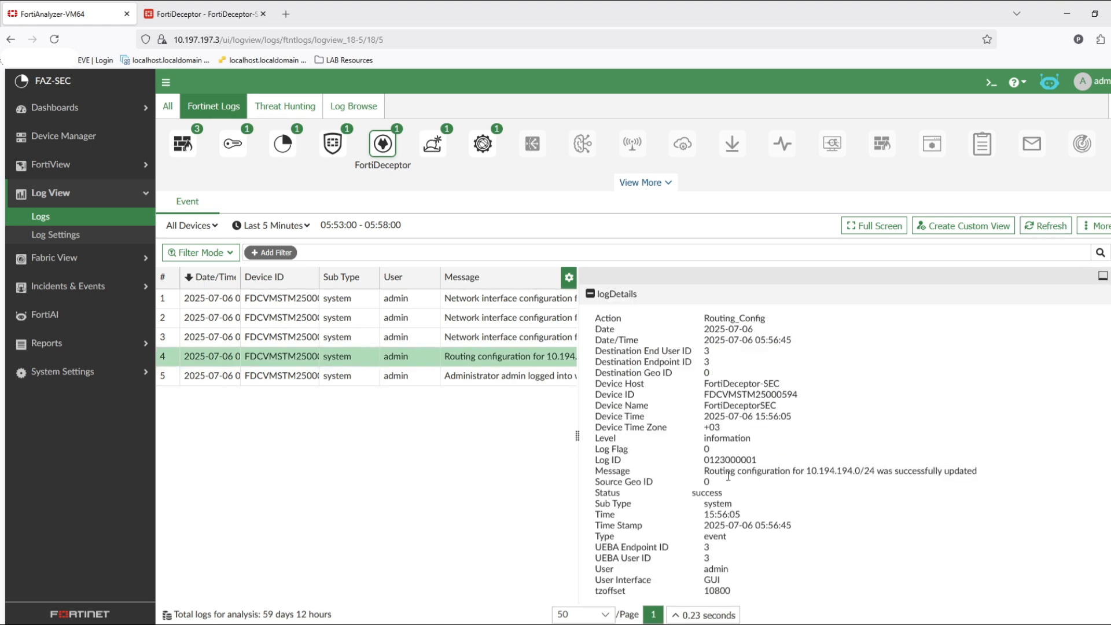
- Examine the messages of the routing and network interface configuration log entries, highlighting the affected subnet and port names
drag(728, 473, 975, 472)
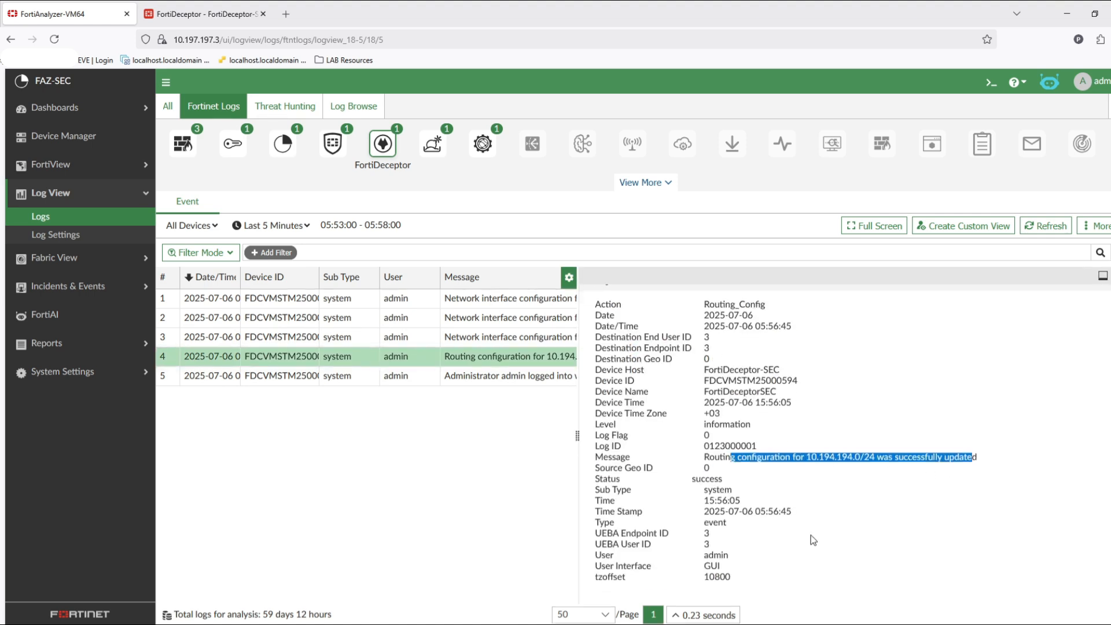
click(522, 342)
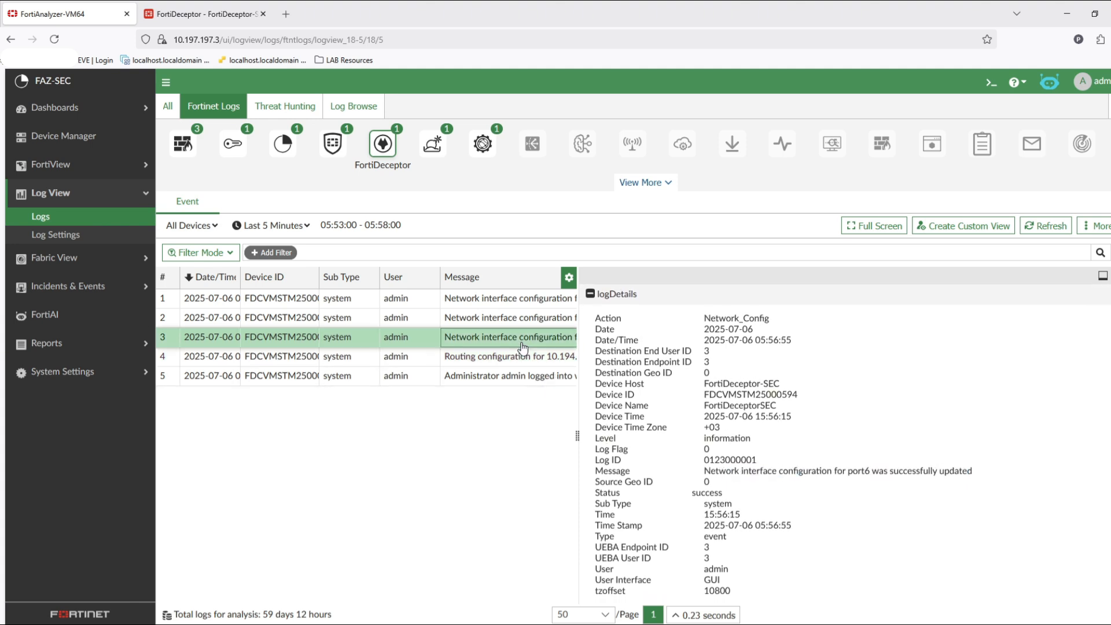
triple_click(906, 473)
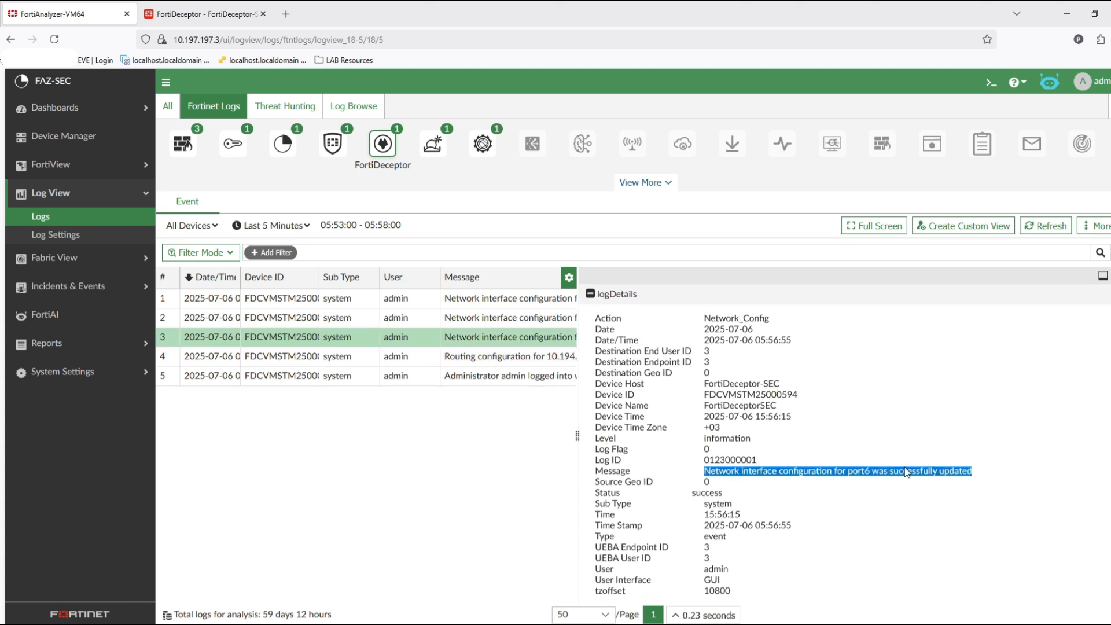
click(463, 317)
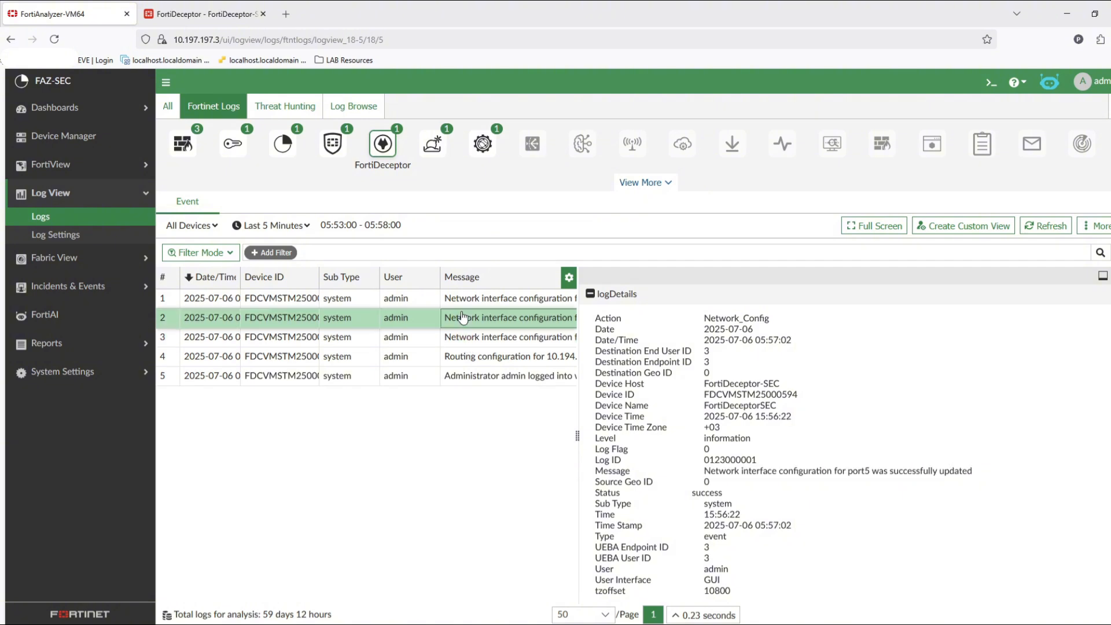
drag(871, 473, 760, 463)
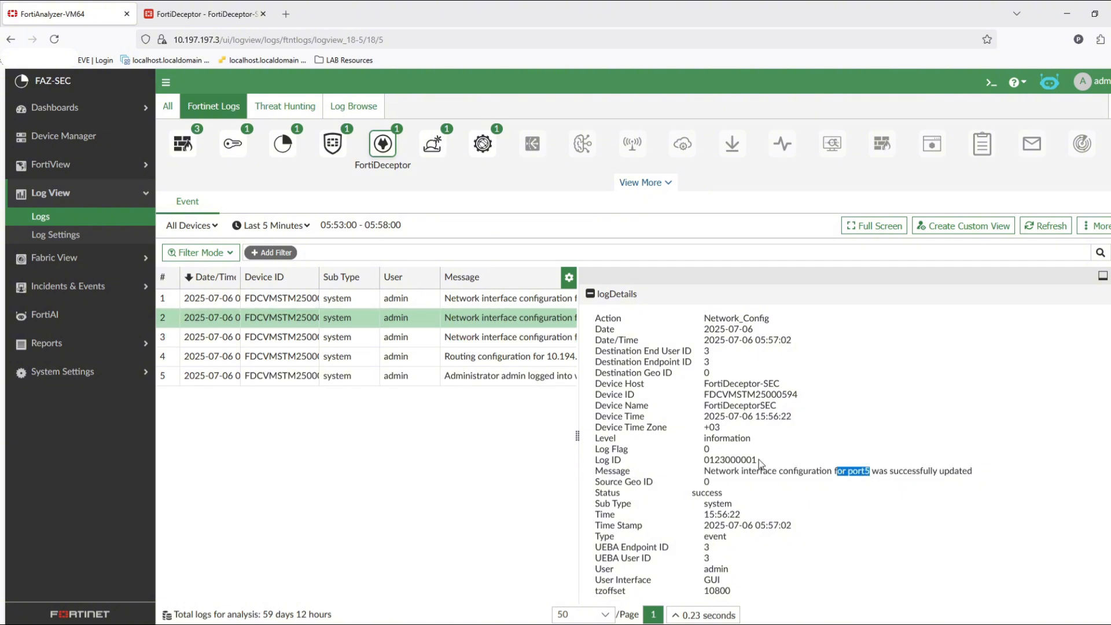
click(475, 299)
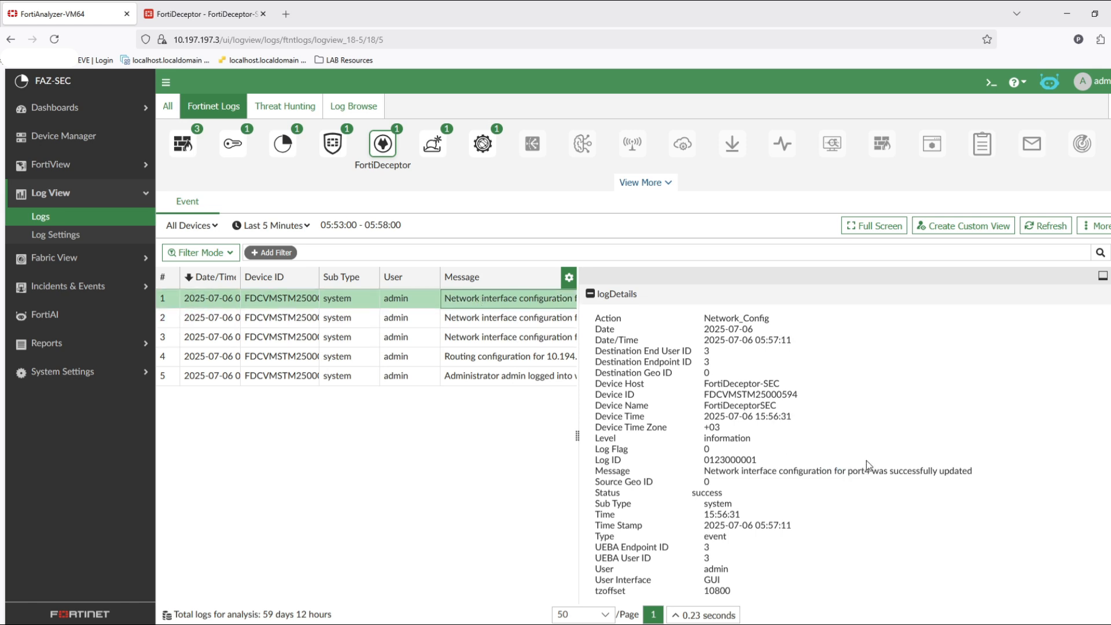
drag(886, 471, 832, 472)
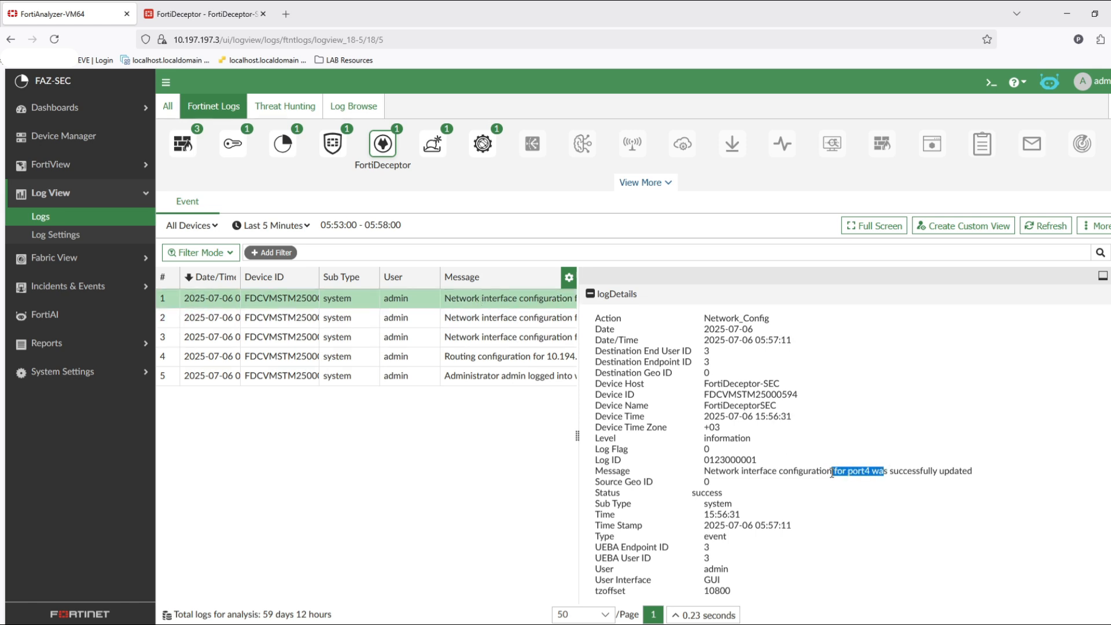
- Switch to the FortiDeceptor tab and open the configured log servers list
click(191, 13)
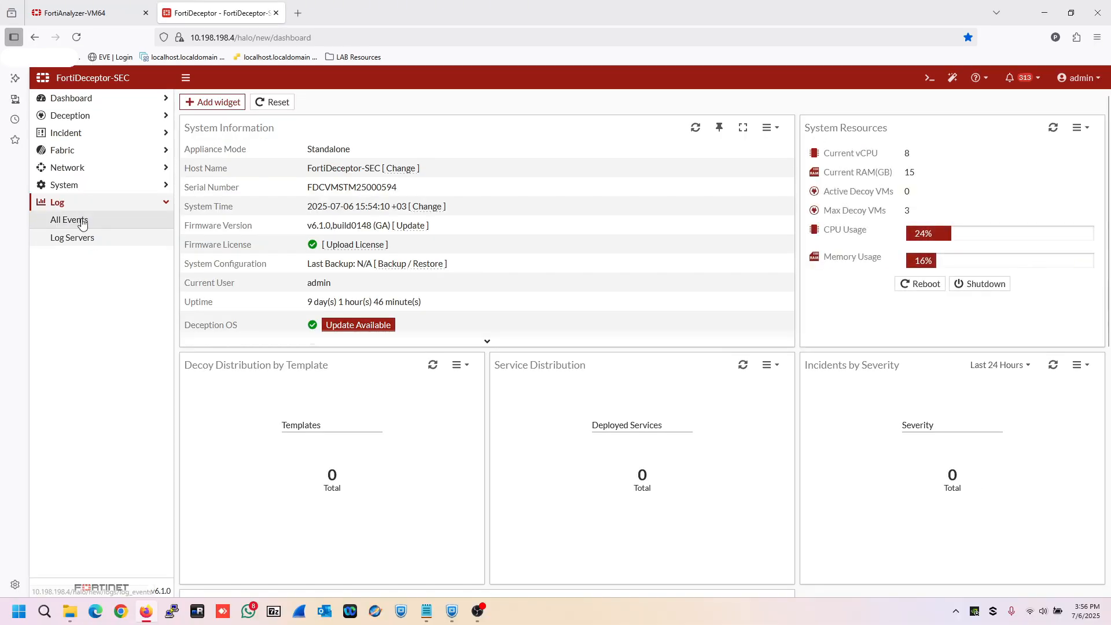
click(83, 239)
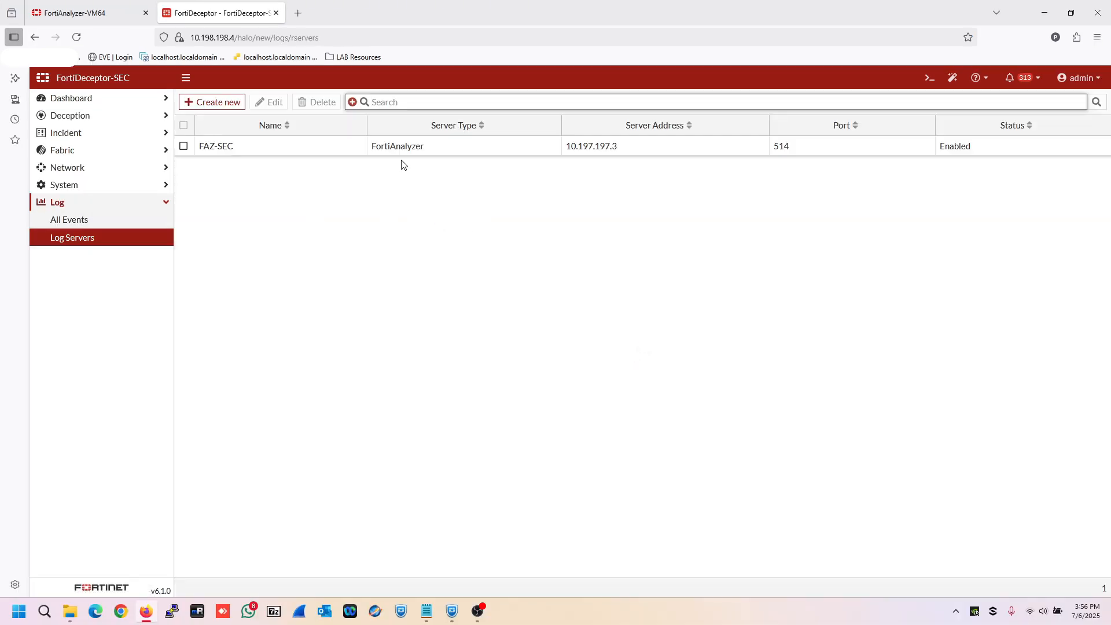
- Return to FortiAnalyzer, open Device Manager and select the FortiDeceptorSEC device in the logging devices list
click(139, 9)
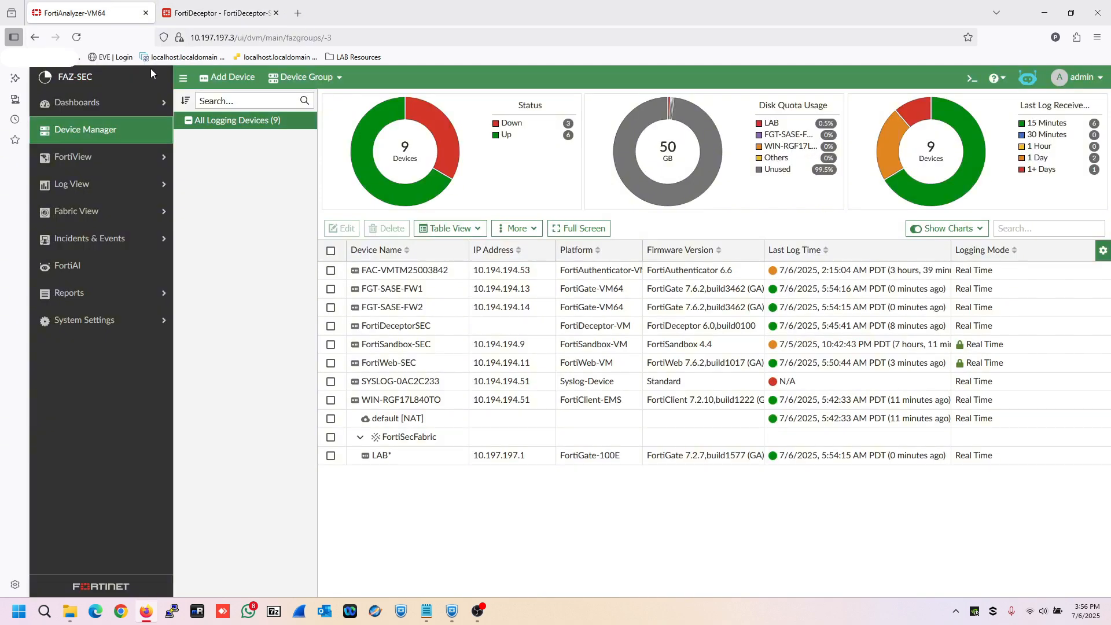
click(103, 132)
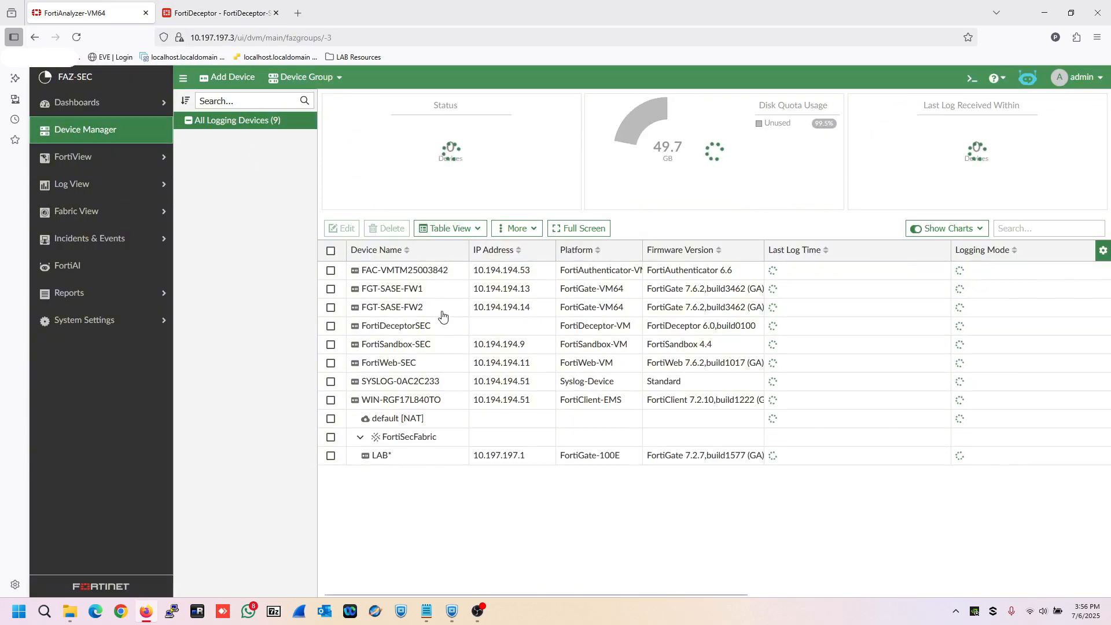
click(444, 325)
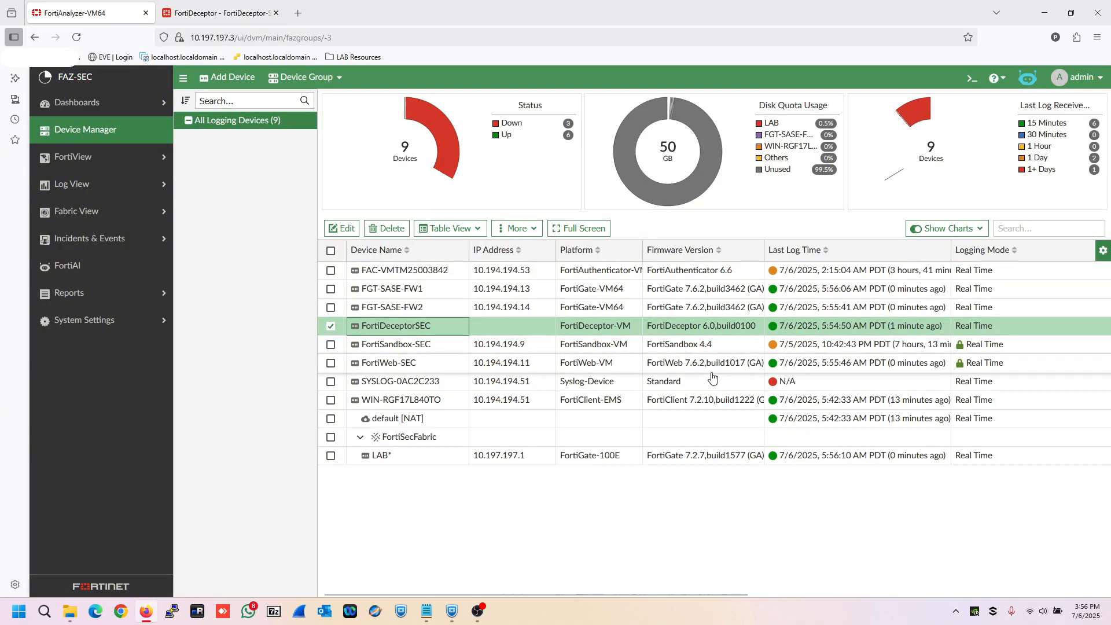